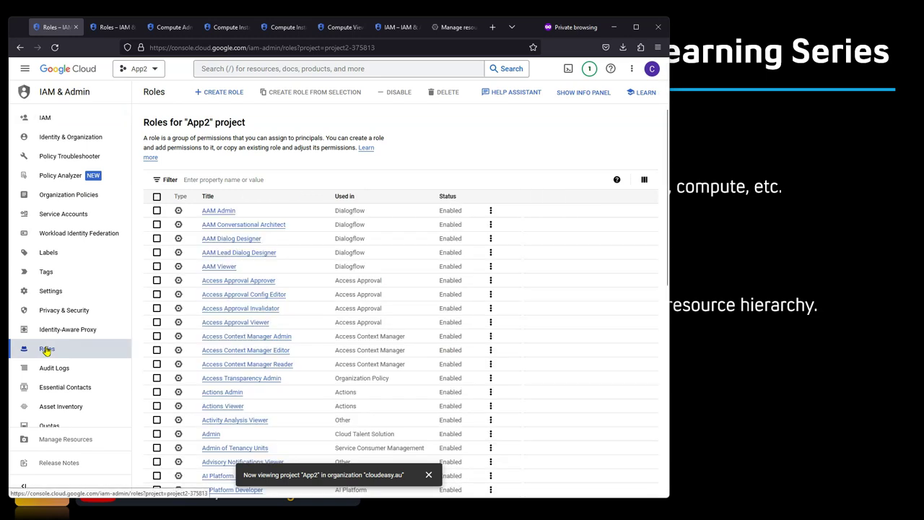
Look through the first page of roles for the App2 project and dismiss the project notification.
scroll(508, 278, down, 6)
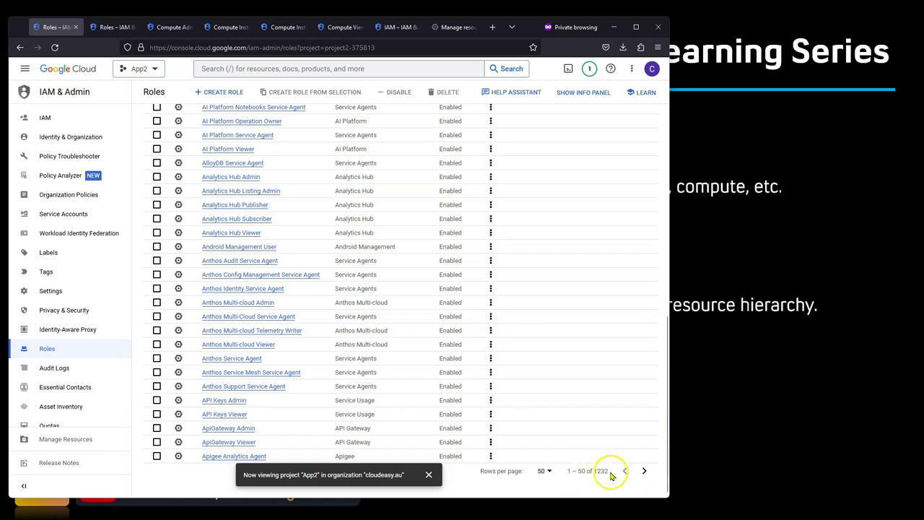
click(428, 474)
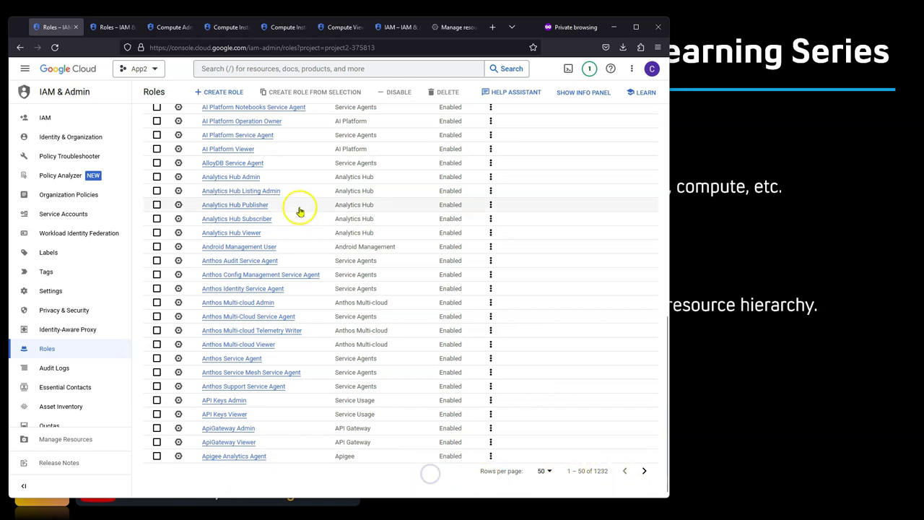
scroll(303, 215, up, 10)
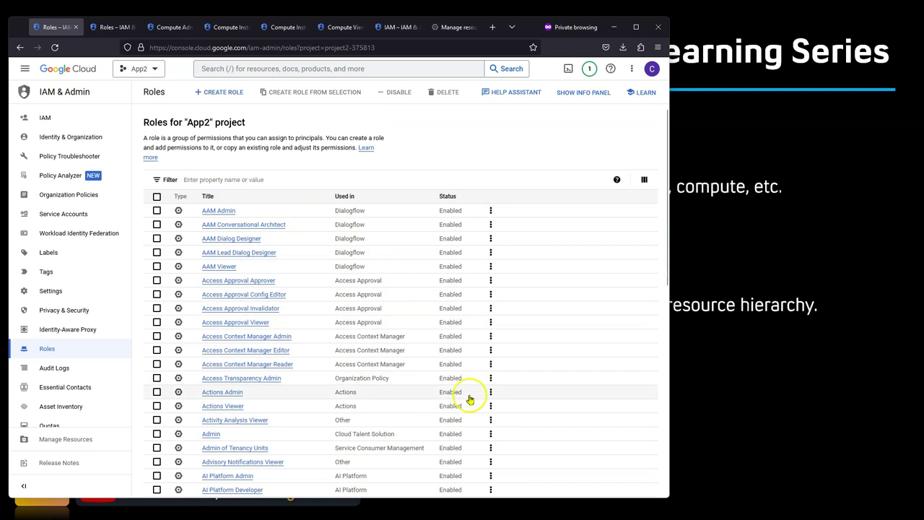
Filter the App2 roles list to show only roles used in Compute Engine.
click(205, 180)
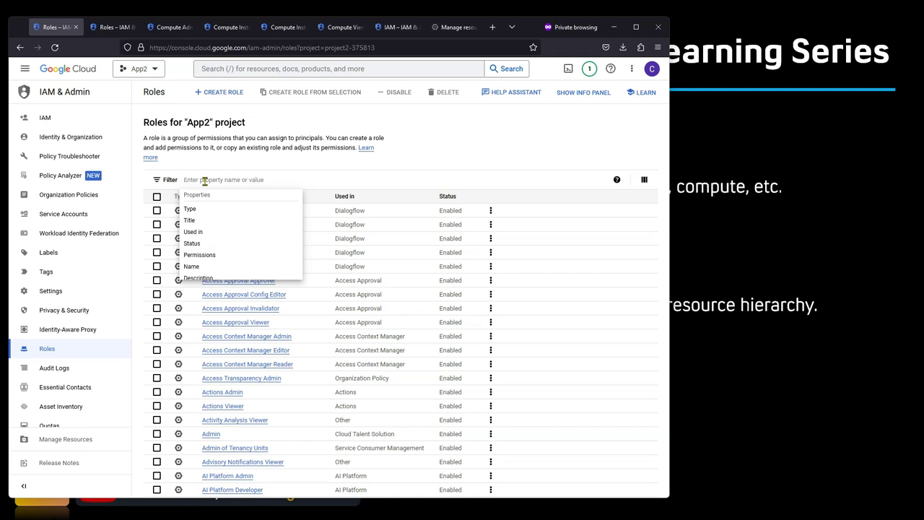
click(197, 231)
text(compute)
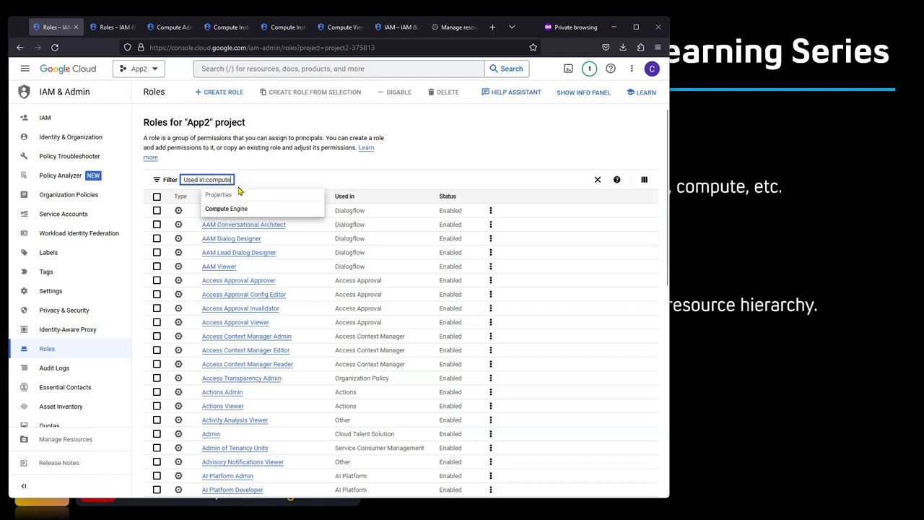
click(227, 209)
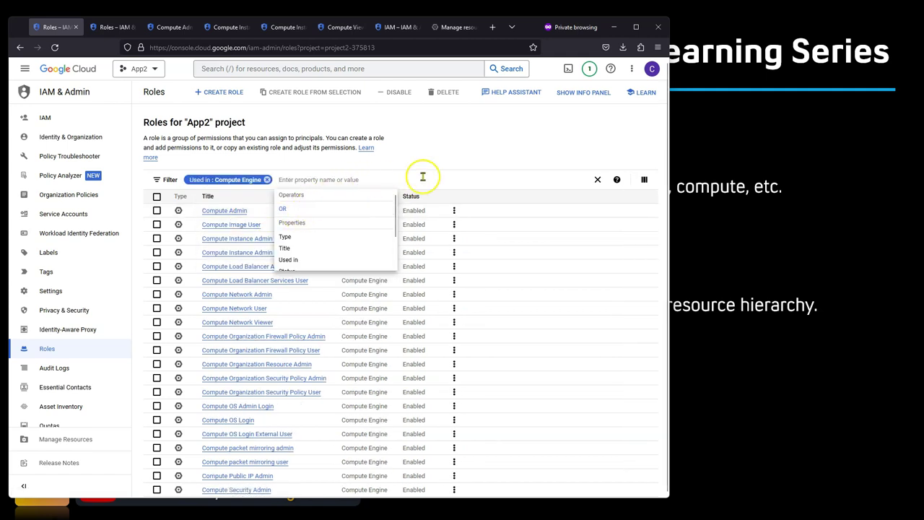
click(514, 154)
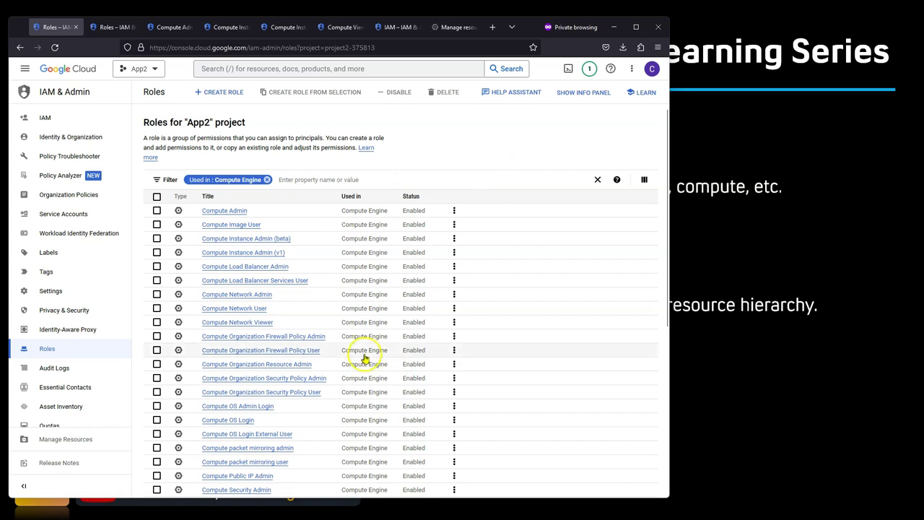
Review the filtered list of predefined Compute Engine roles through to its end.
scroll(515, 342, down, 4)
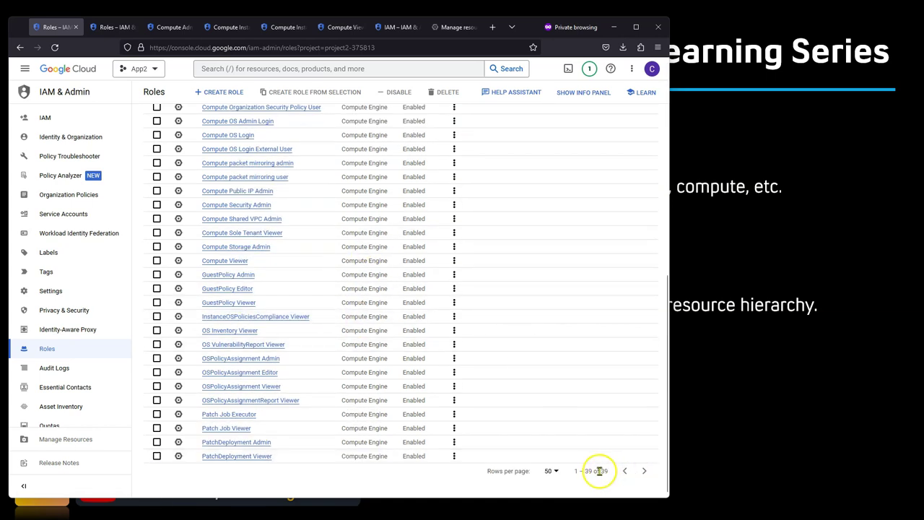
scroll(580, 265, up, 4)
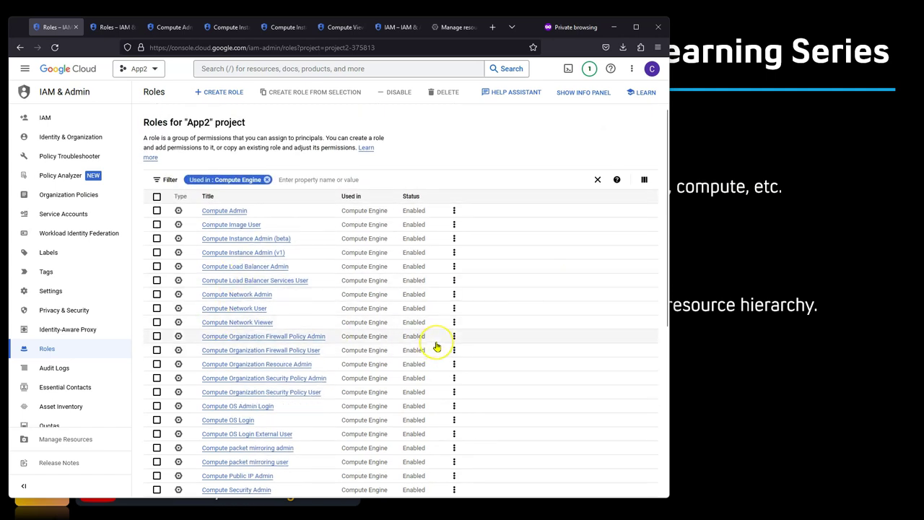
click(458, 331)
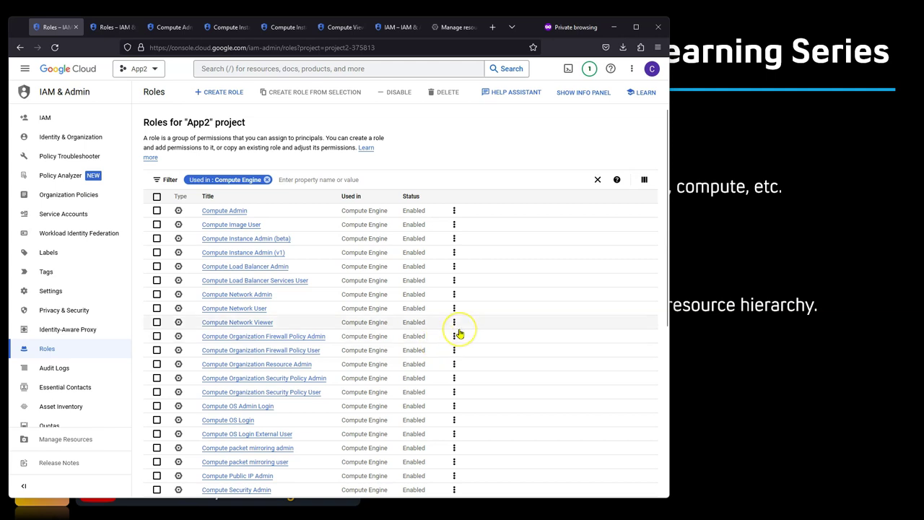
click(469, 142)
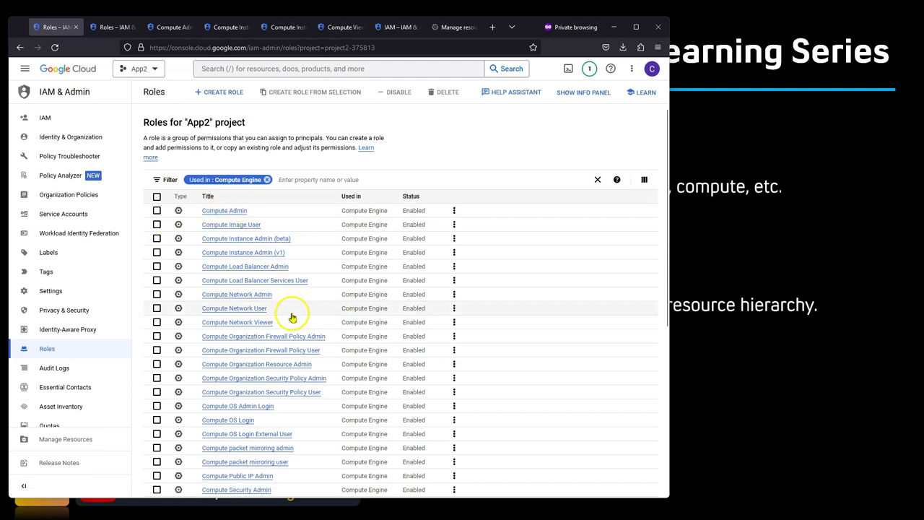
scroll(291, 317, down, 3)
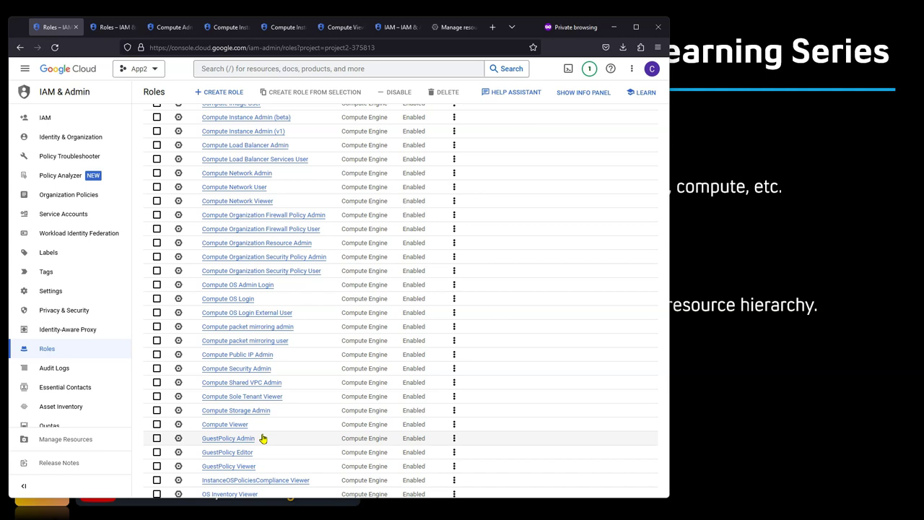
Open the Compute Admin and Compute Viewer role details, each in a new browser tab.
scroll(282, 239, up, 3)
right_click(227, 210)
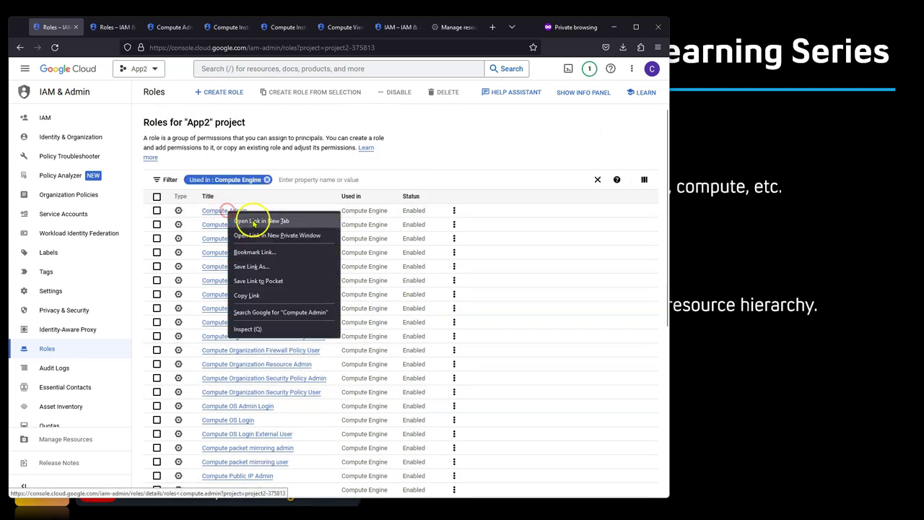
click(254, 221)
scroll(249, 246, down, 5)
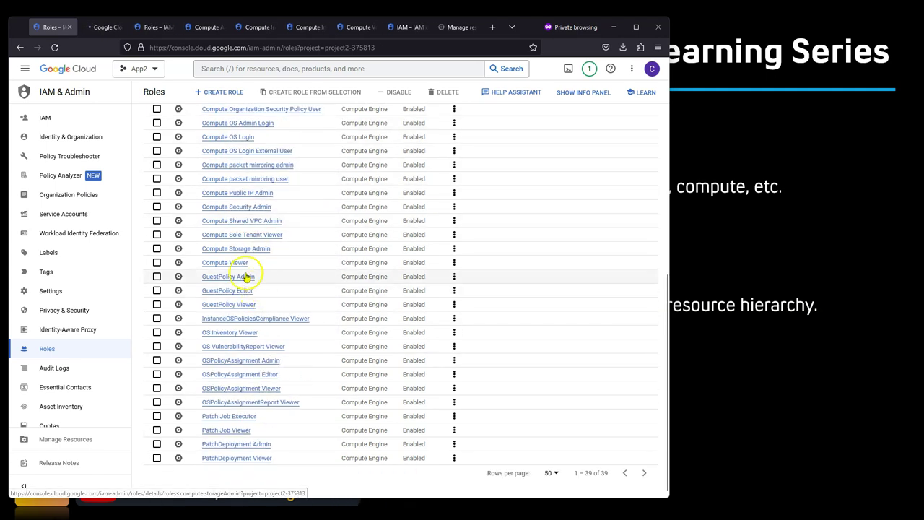
right_click(227, 265)
click(245, 270)
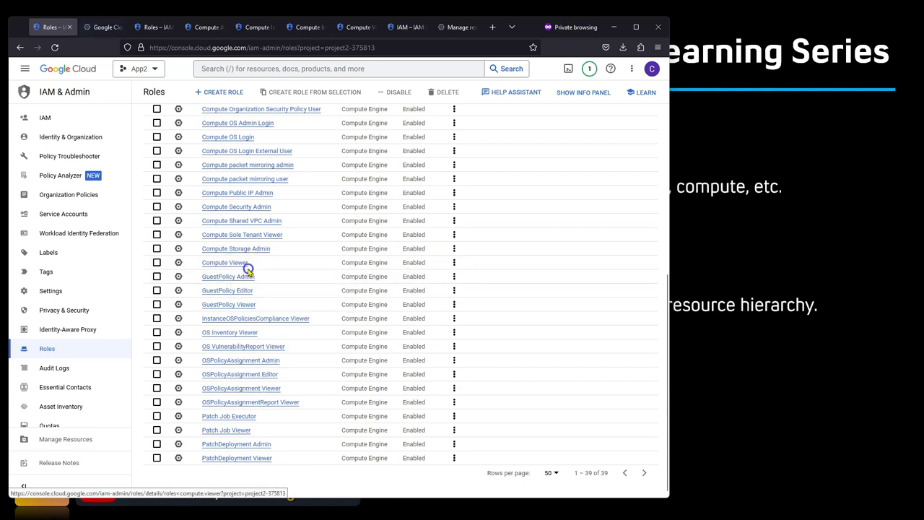
Examine the Compute Admin role's details and its list of assigned permissions.
click(89, 27)
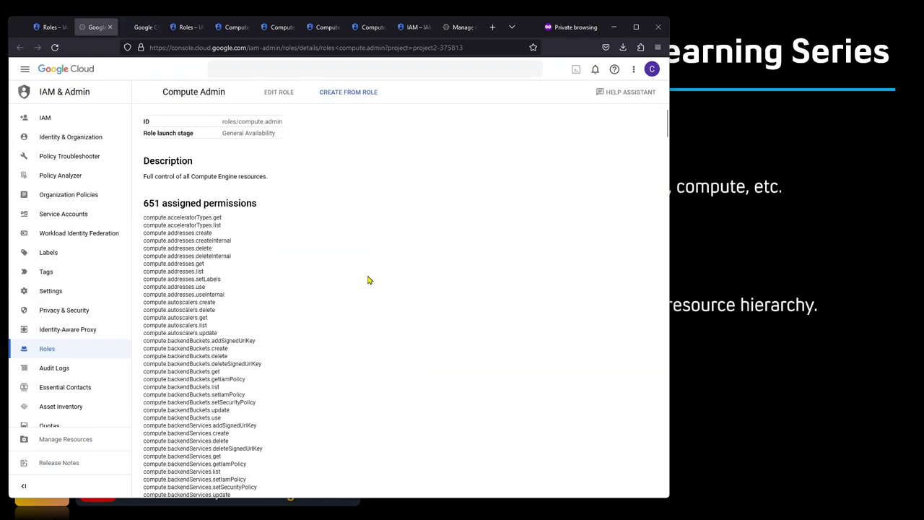
drag(192, 92, 223, 91)
drag(133, 204, 267, 211)
click(369, 264)
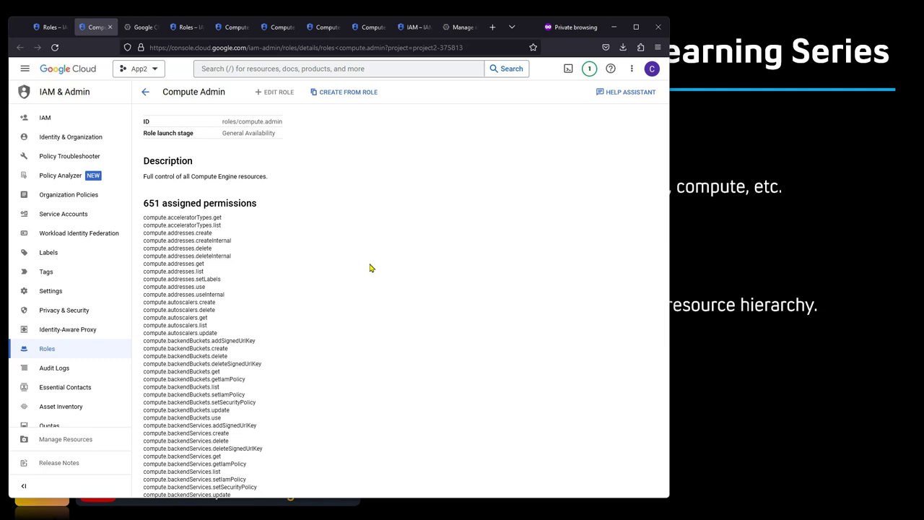
scroll(336, 287, down, 10)
scroll(346, 326, down, 3)
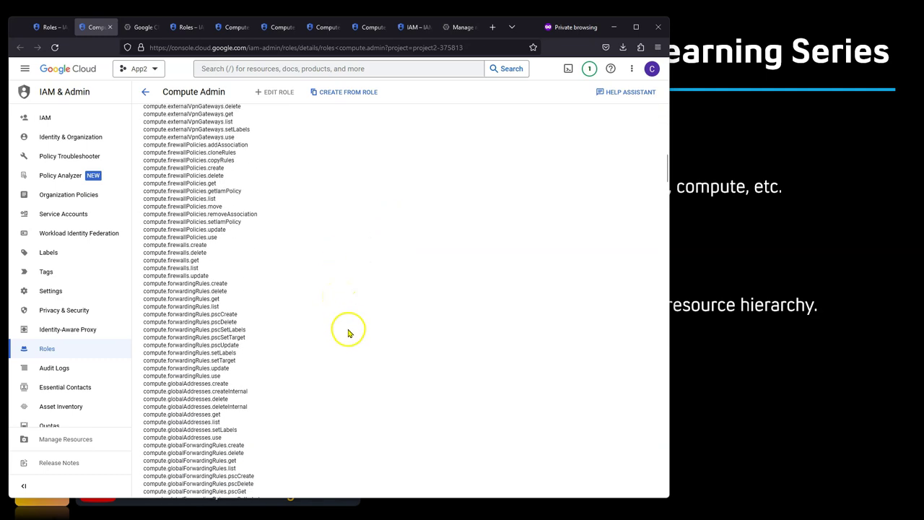
Find "stop" in the Compute Admin permissions and highlight the compute.instances.stop permission.
click(396, 329)
key(ctrl+f)
text(stop)
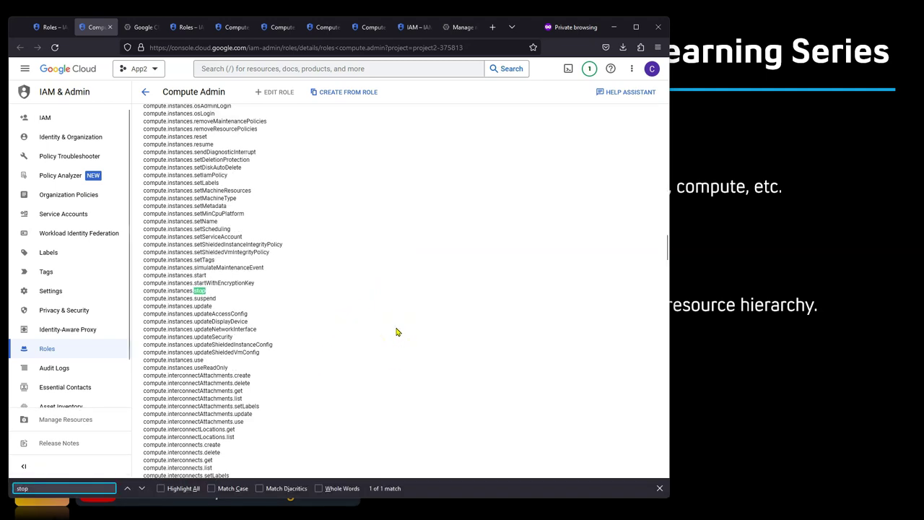
click(156, 290)
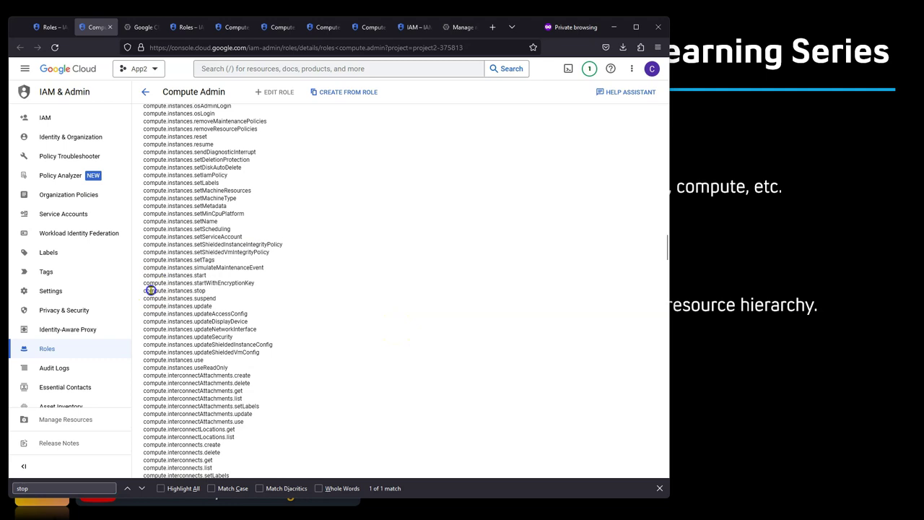
drag(155, 291, 207, 291)
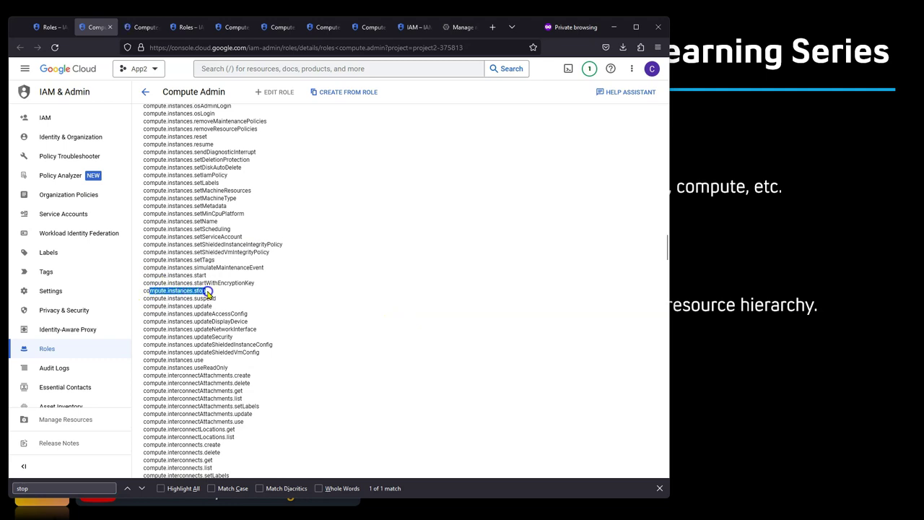
click(166, 291)
click(195, 290)
click(243, 315)
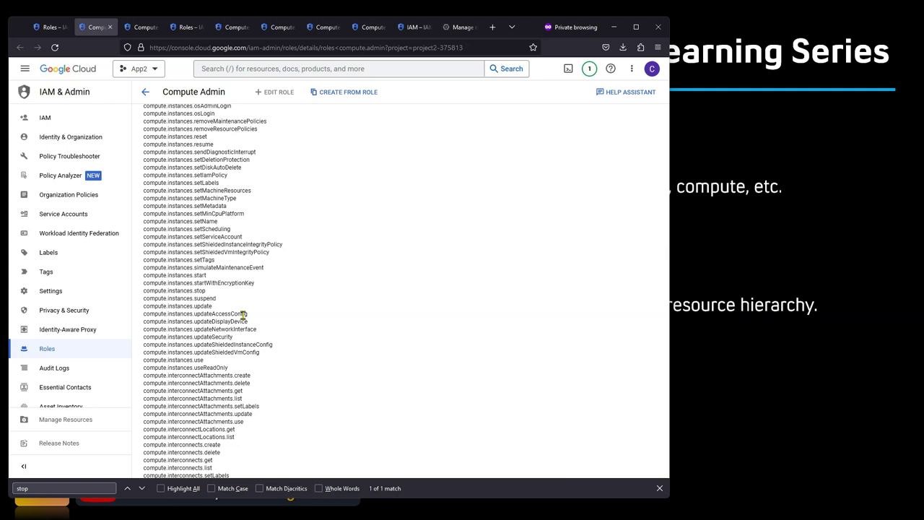
drag(206, 291, 162, 290)
Search the Compute Admin permissions for "delete" and step through the successive matches.
click(395, 361)
key(ctrl+f)
text(delete)
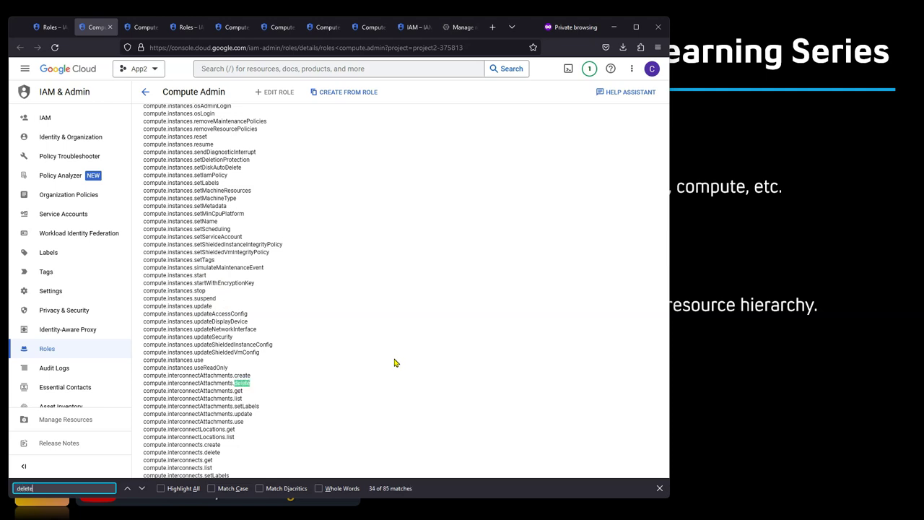
key(Return)
key(Return)
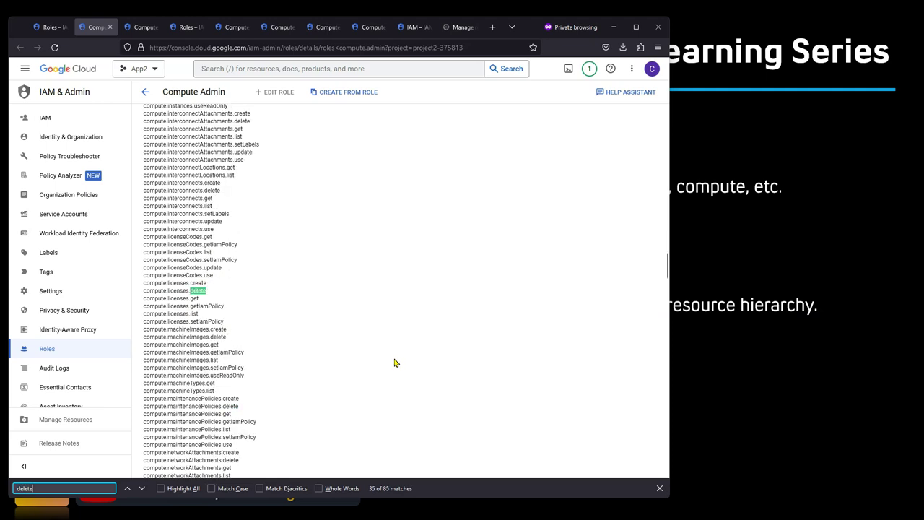
key(Return)
key(Return)
key(Return)
key(Return)
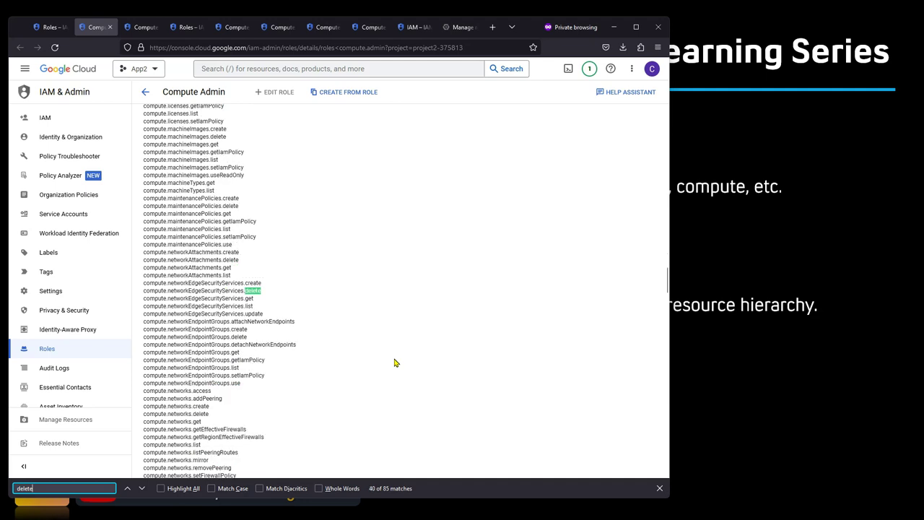
key(Return)
key(Return)
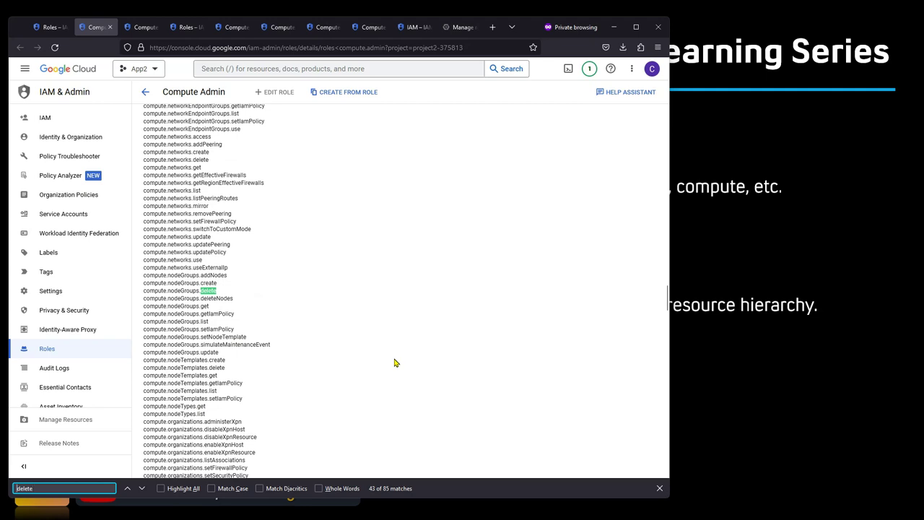
Narrow the page search to "instances.delete" and highlight the compute.instances.delete permission of Compute Admin.
key(Home)
text(instances.)
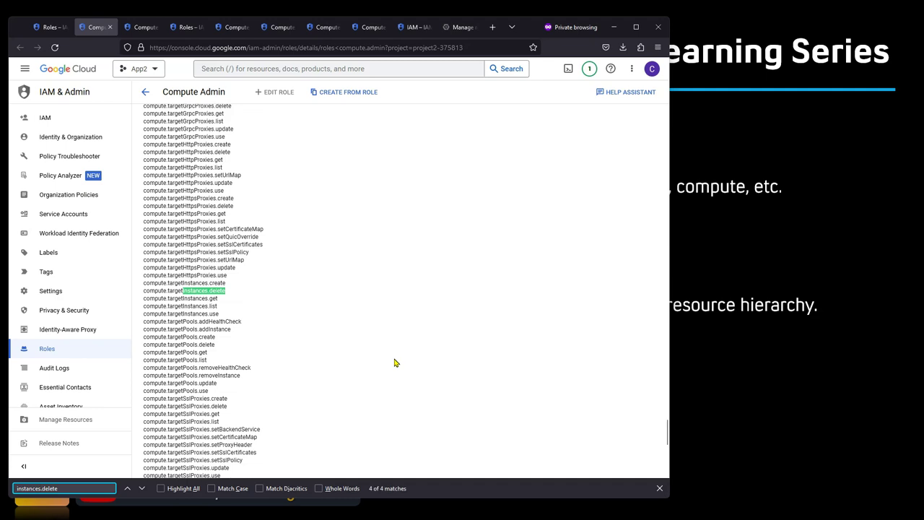
key(Return)
click(279, 336)
drag(154, 291, 210, 291)
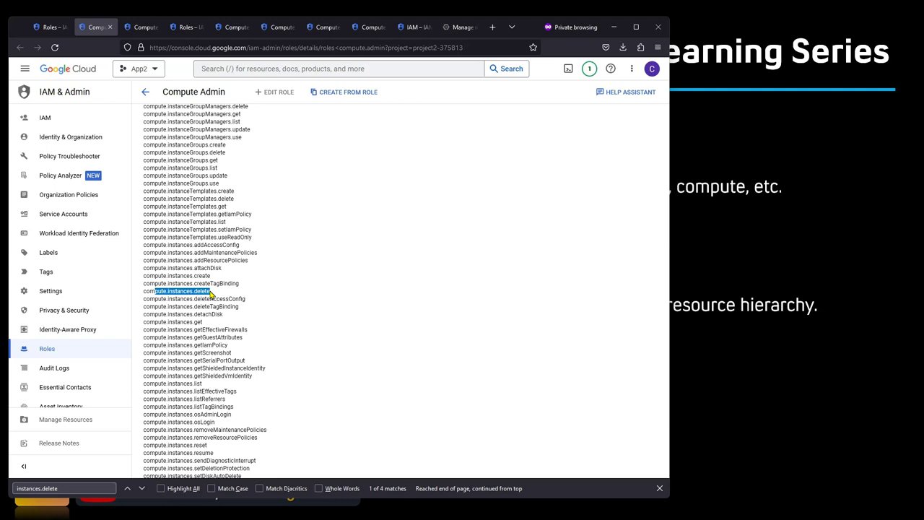
Switch to the Compute Viewer role details and search its permissions for "instances.delete".
click(140, 27)
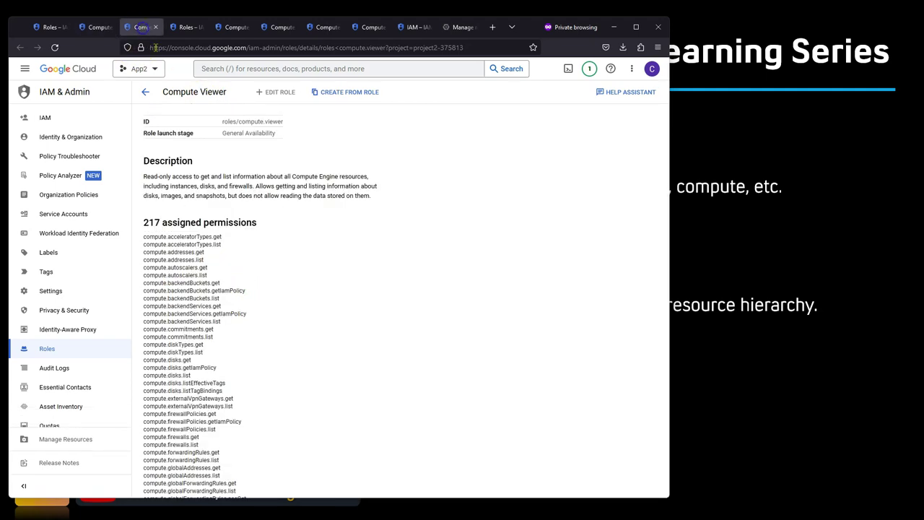
drag(221, 91, 180, 92)
click(381, 298)
key(ctrl+f)
key(Return)
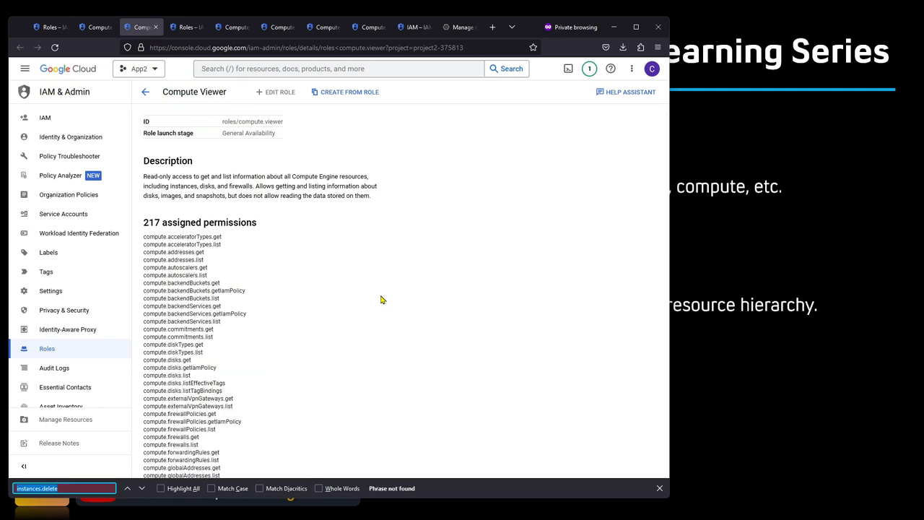
Review the instance permissions of the Compute Viewer role and return to the filtered Compute Engine roles list.
scroll(355, 302, down, 5)
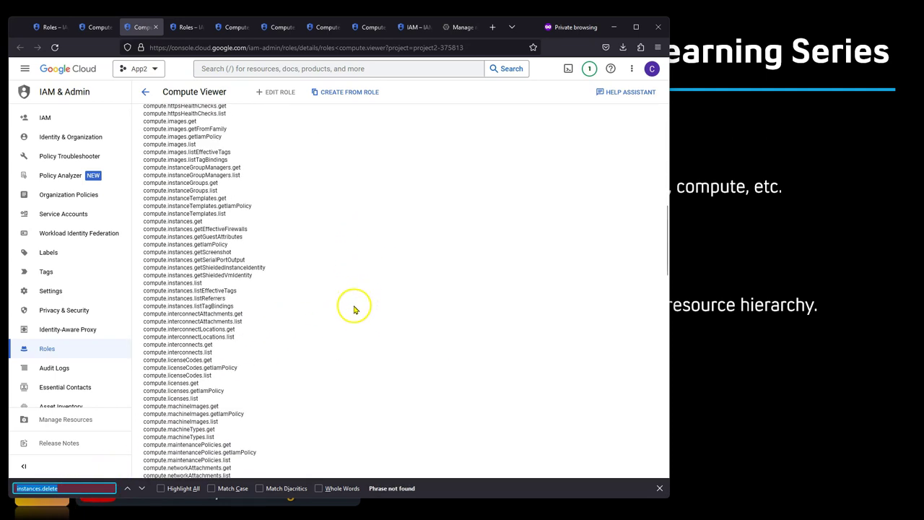
scroll(264, 272, down, 2)
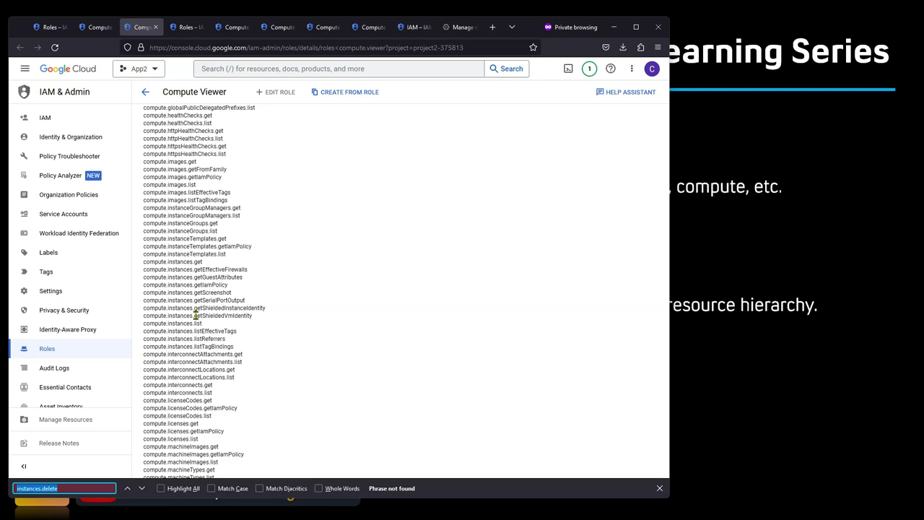
drag(198, 92, 229, 92)
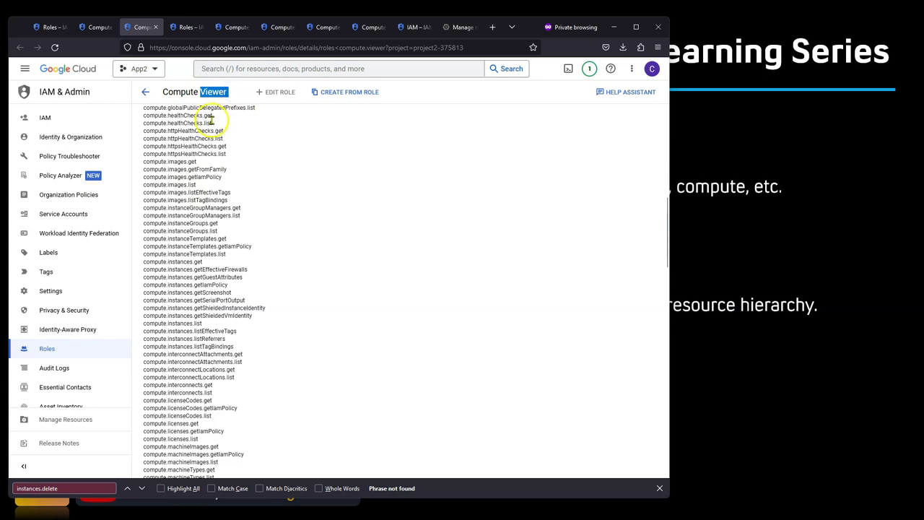
click(49, 27)
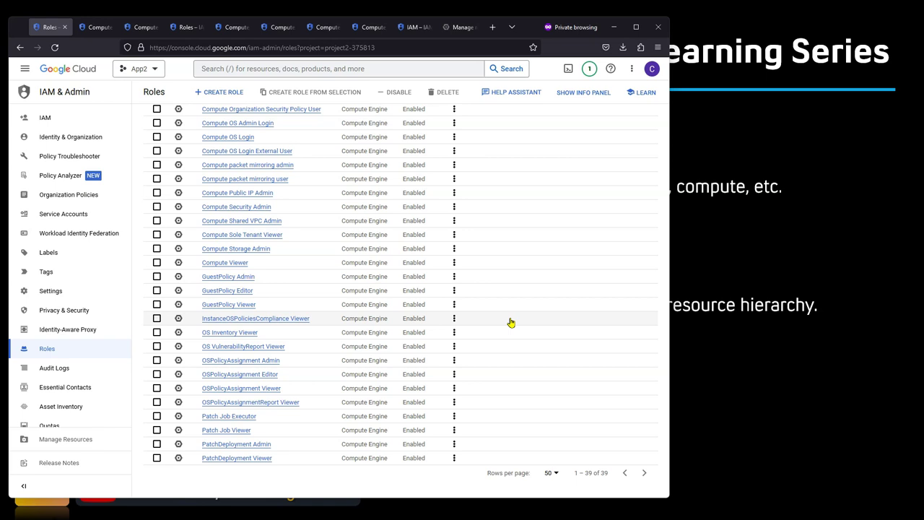
scroll(509, 296, up, 4)
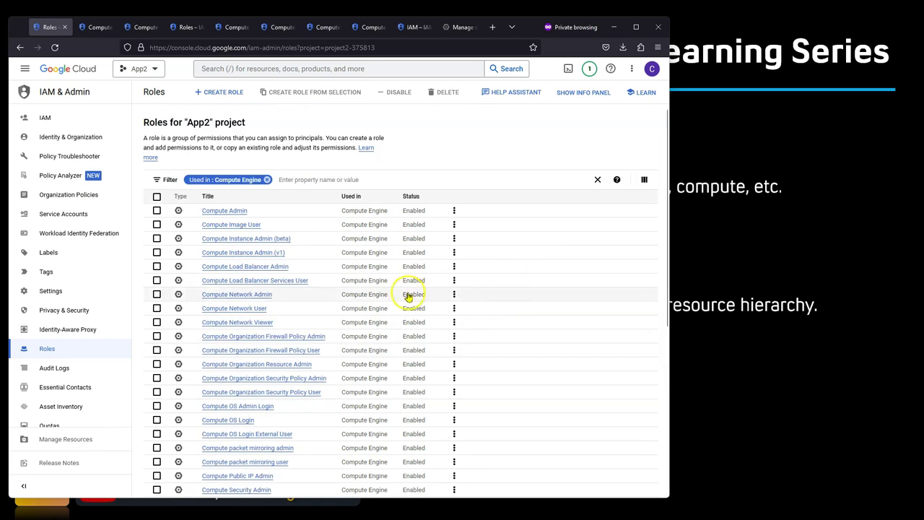
Replace the Compute Engine filter on the roles list with Used in: Cloud Storage.
click(266, 179)
click(204, 231)
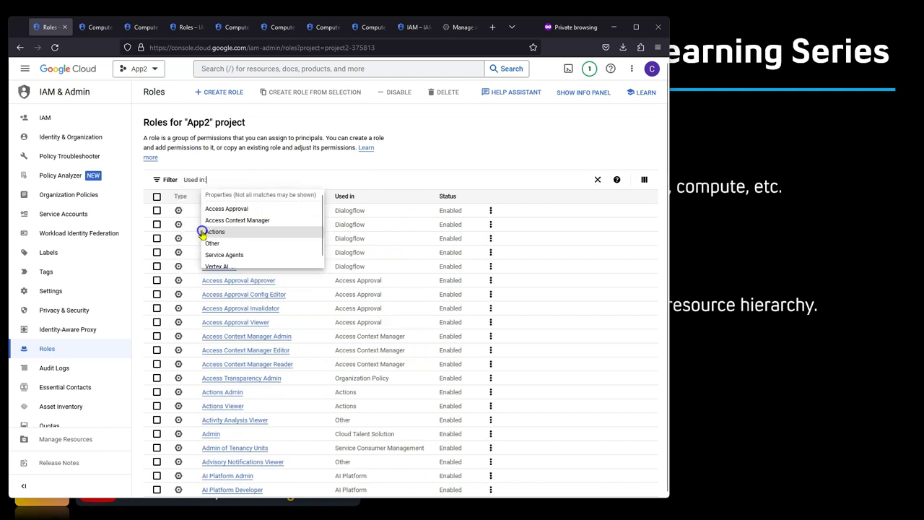
click(223, 181)
text(storage)
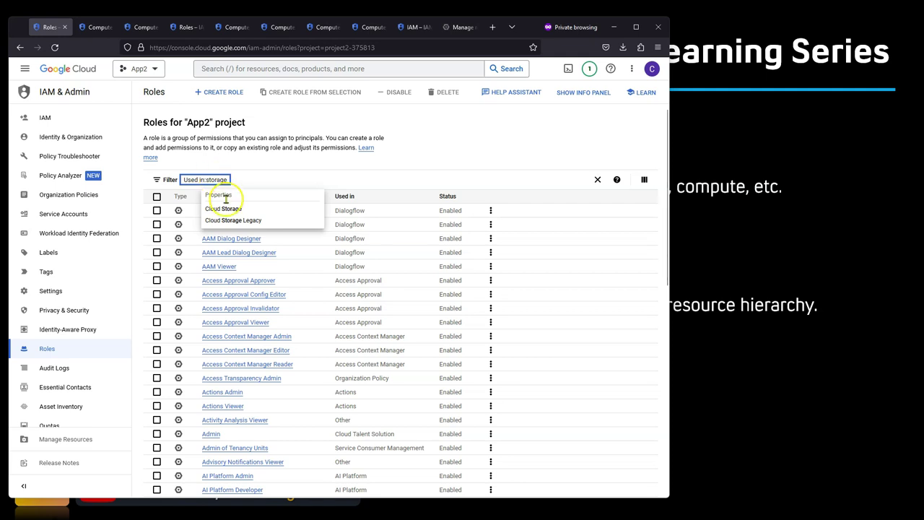
click(223, 209)
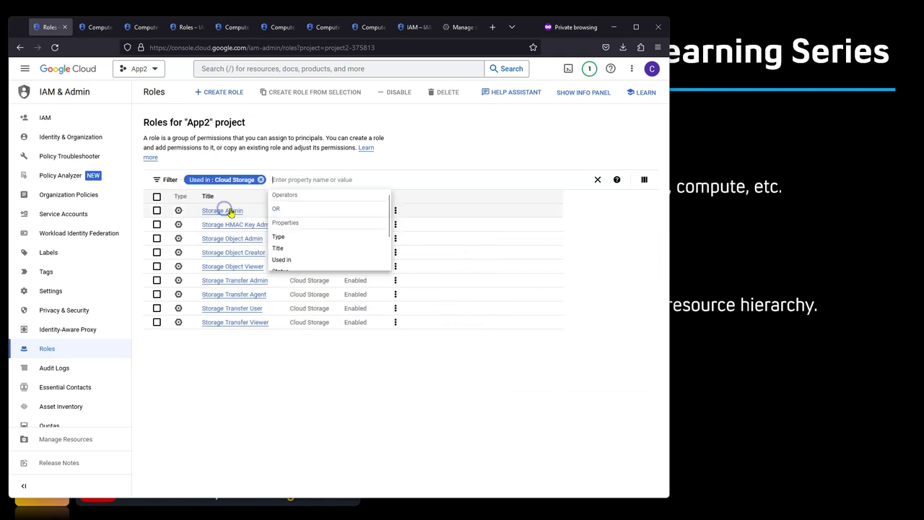
click(460, 417)
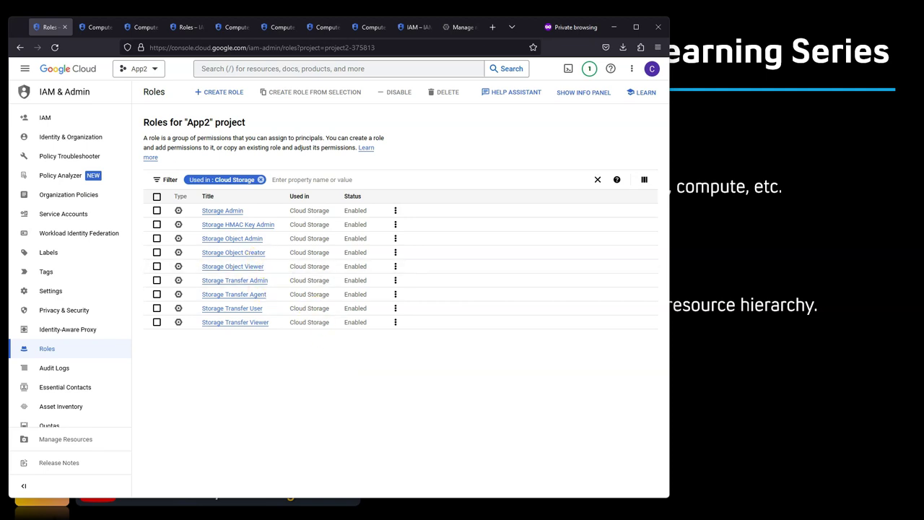
Edit the Gmail user's access in the App2 project's IAM permissions and remove the assigned Editor role.
click(51, 122)
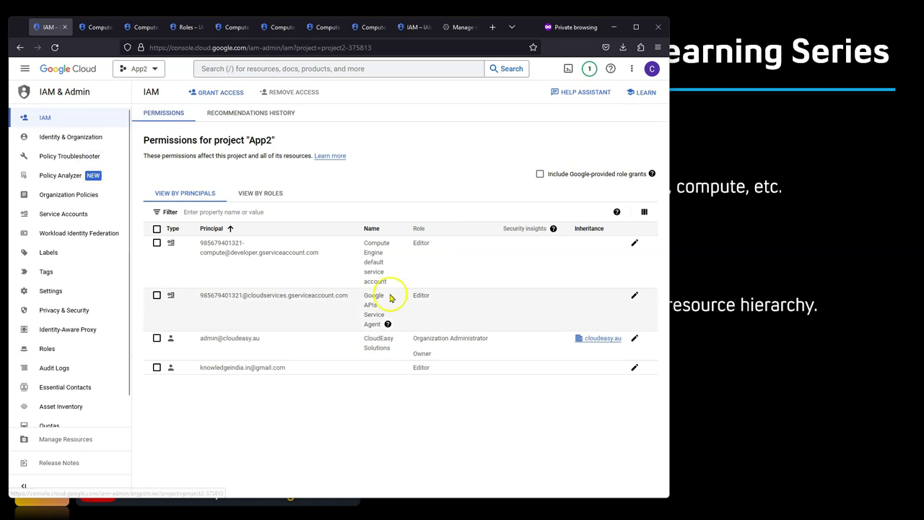
click(633, 371)
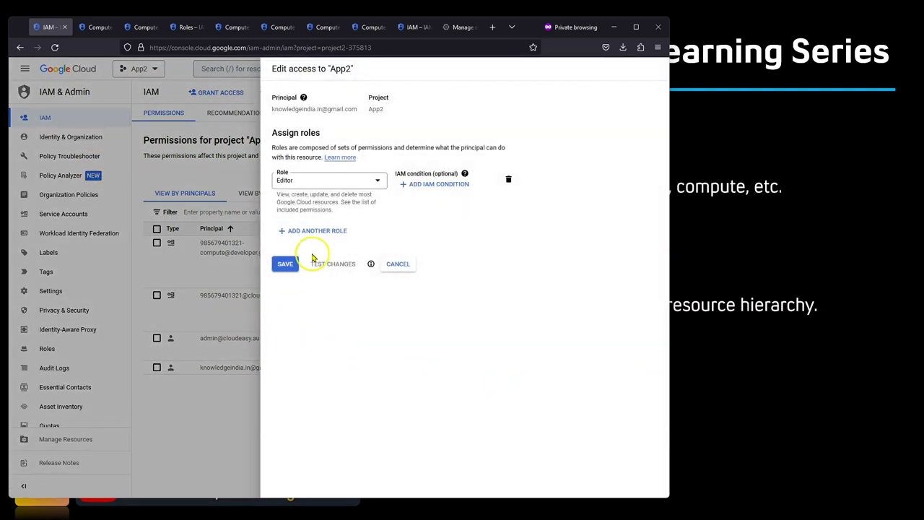
click(510, 182)
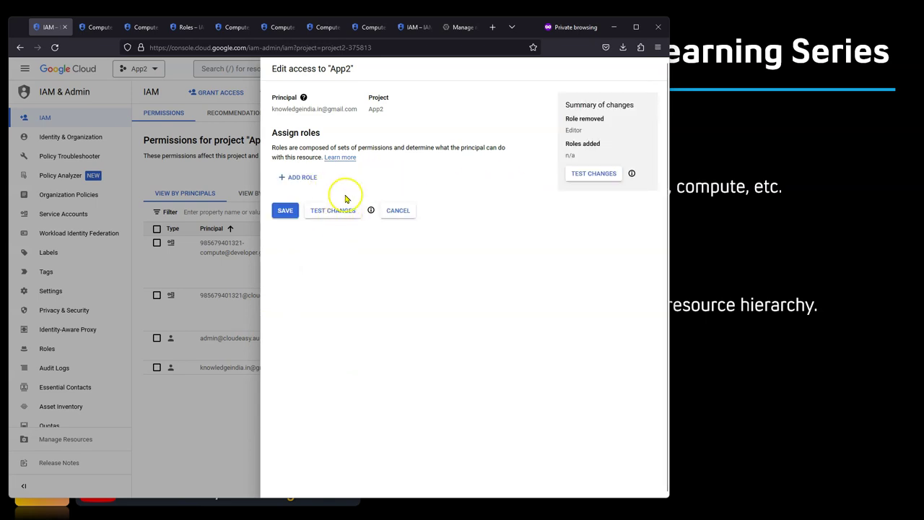
Assign the Compute Admin role to the Gmail user, save the change and check the role in the principals list.
click(303, 178)
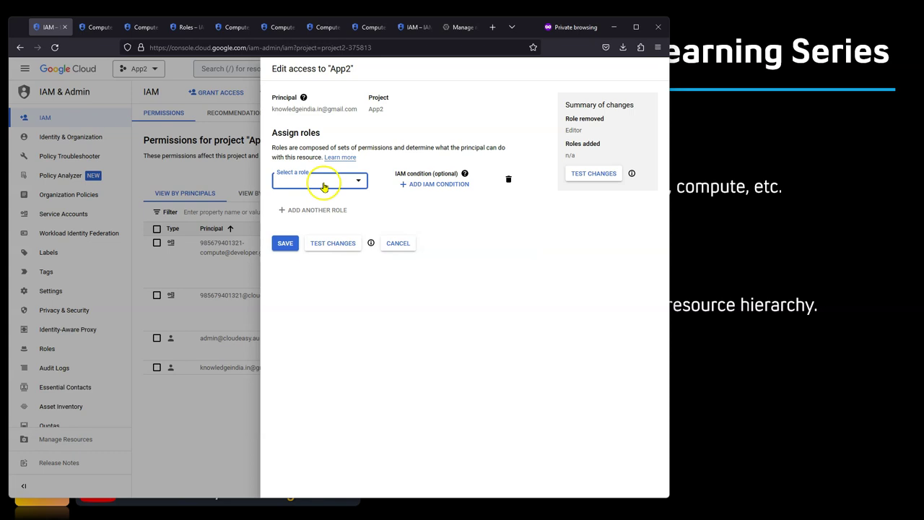
click(323, 185)
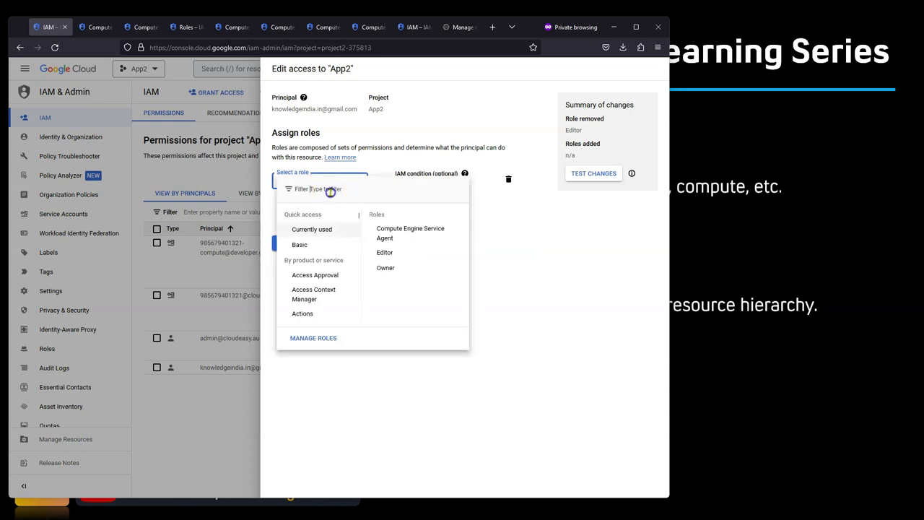
text(compute)
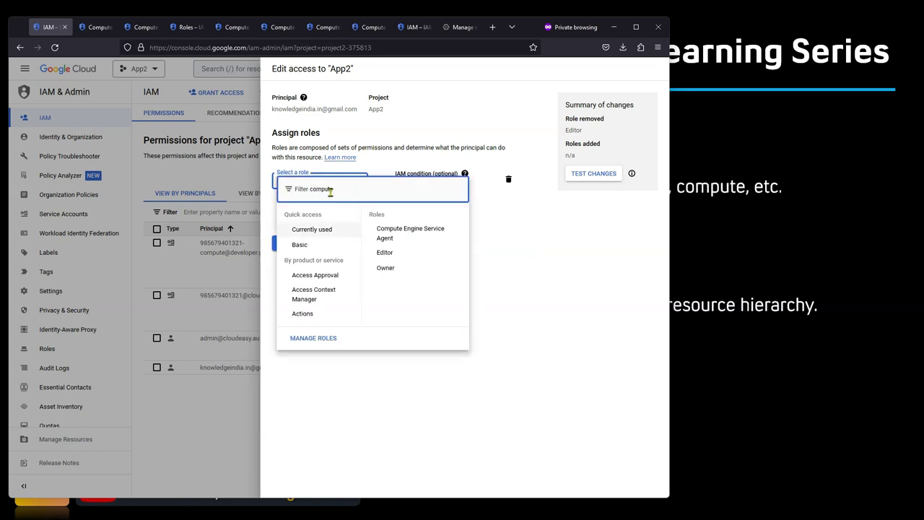
text( admin)
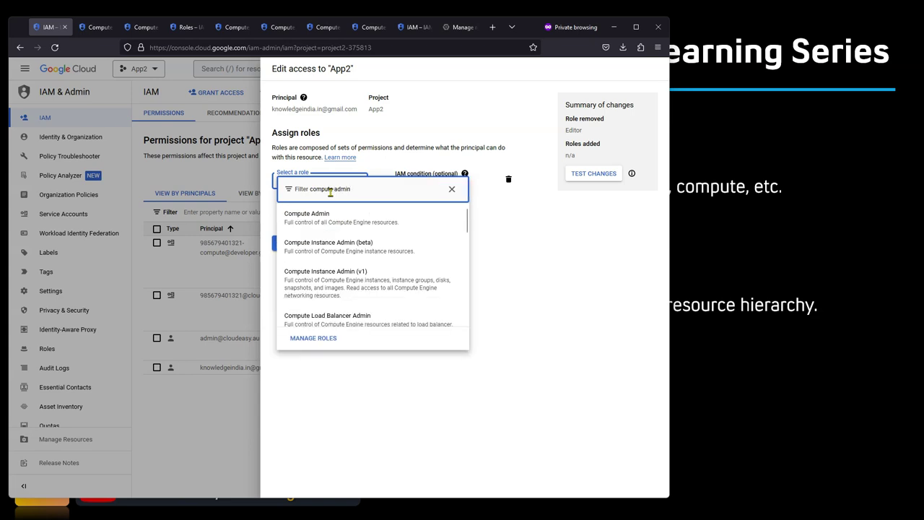
click(328, 216)
click(279, 261)
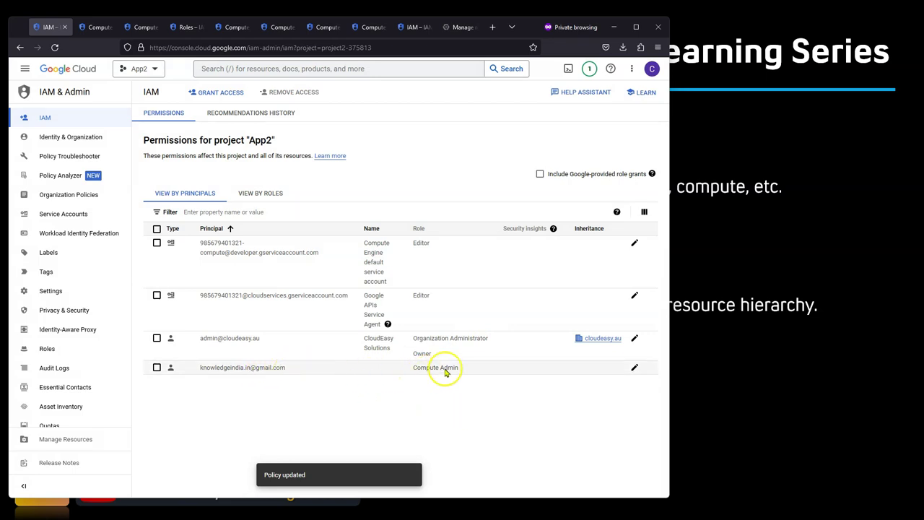
drag(464, 367, 389, 370)
click(462, 390)
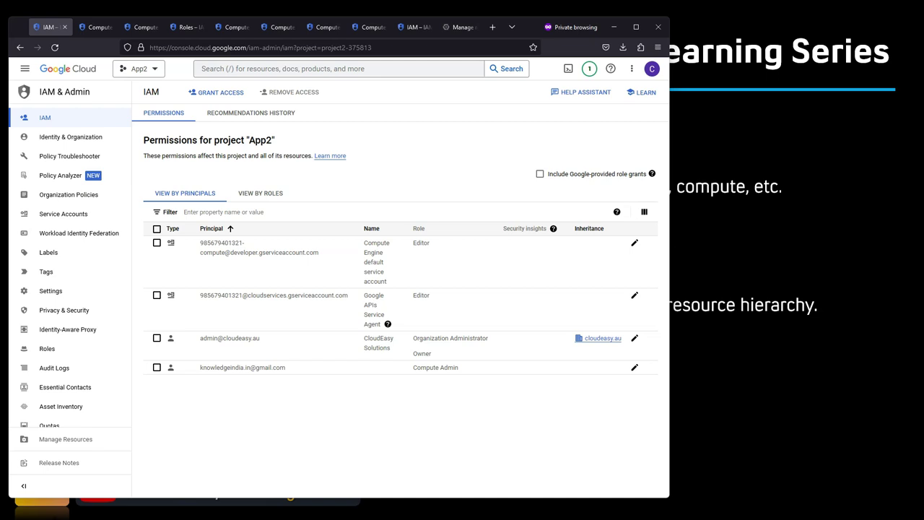
Switch to the InPrivate browser window of the Gmail user and stop the VM instance instance-1--2.
key(alt+Tab)
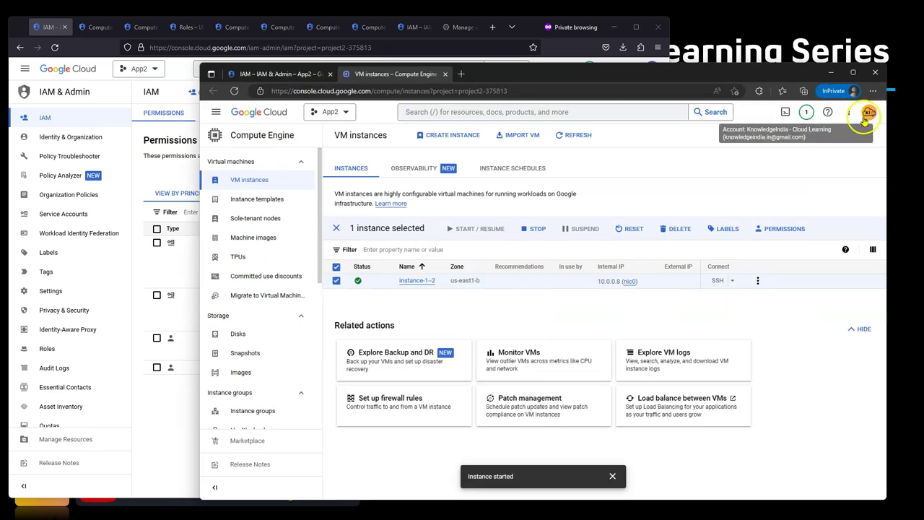
click(253, 181)
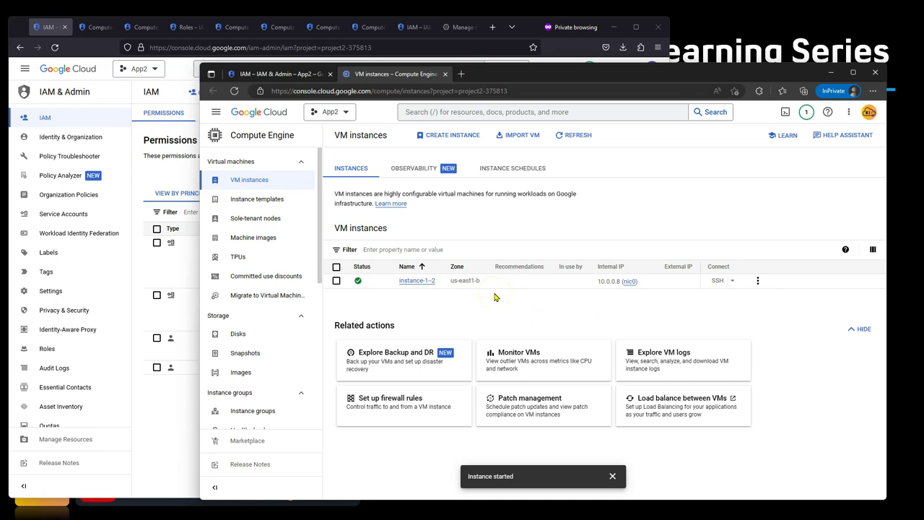
click(337, 280)
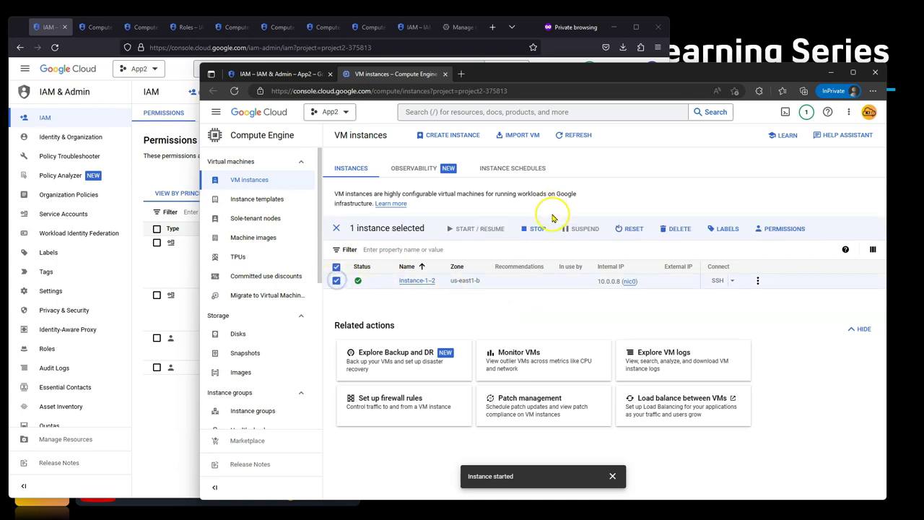
click(534, 229)
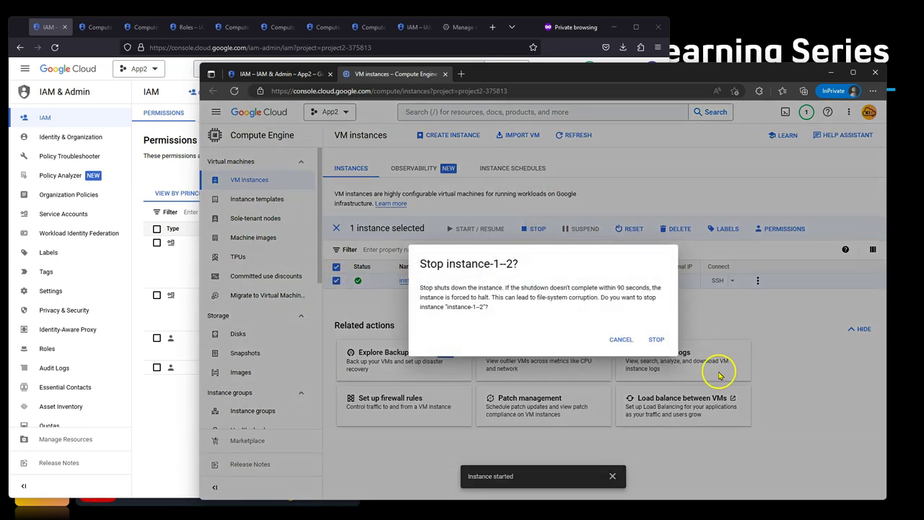
click(657, 340)
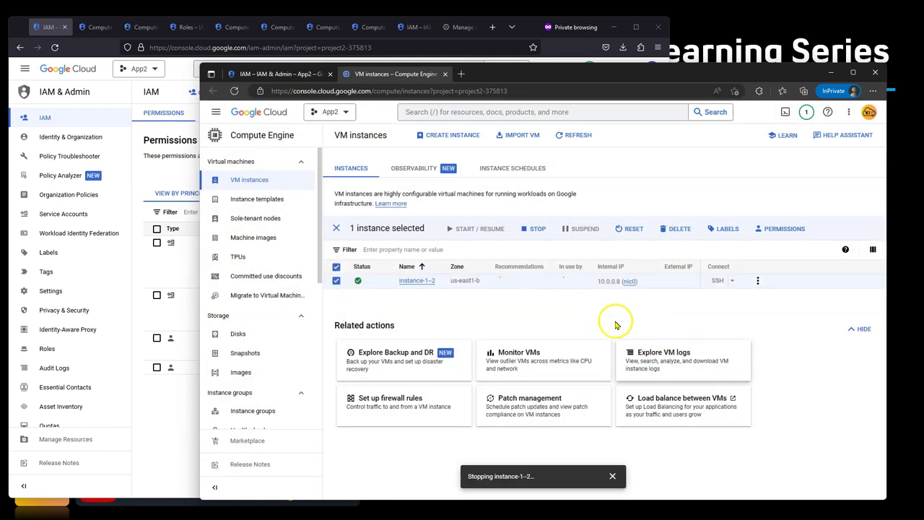
Open Cloud Storage in a new tab as the Gmail user and dismiss the two banners above the bucket list.
click(453, 113)
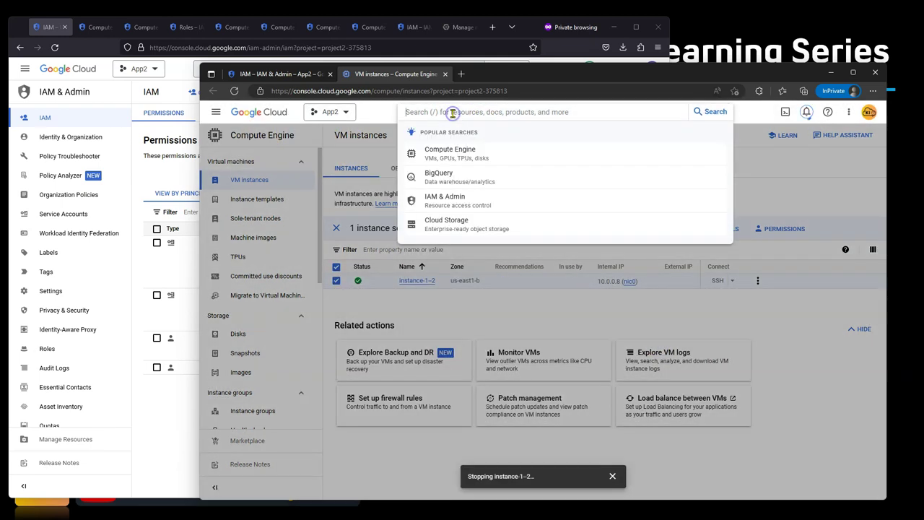
right_click(456, 226)
click(474, 232)
click(816, 368)
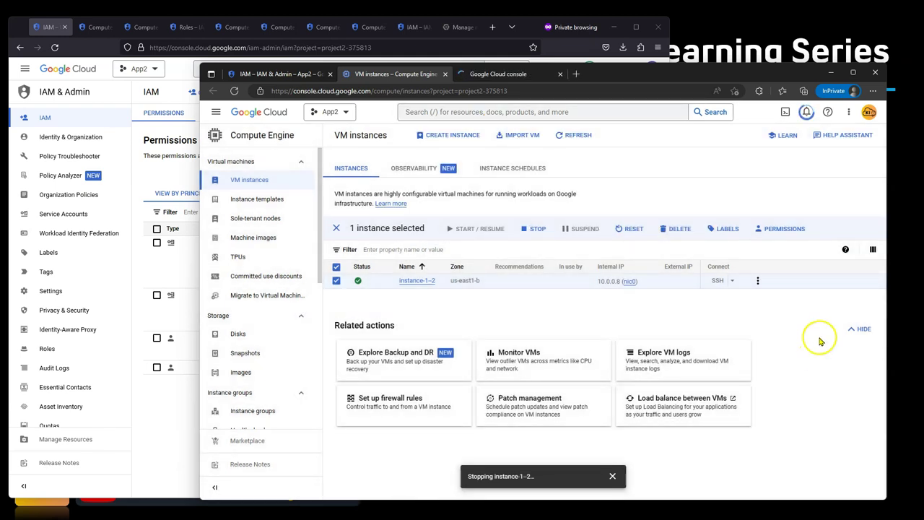
click(526, 75)
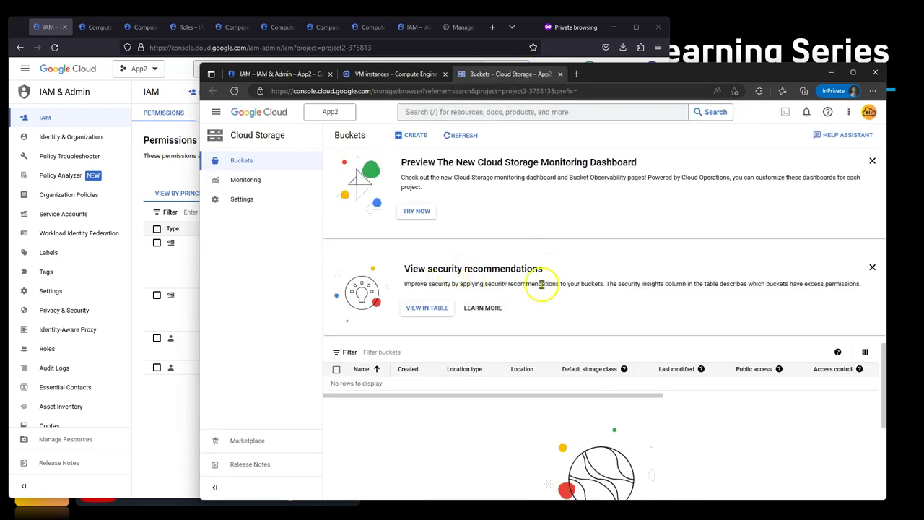
click(872, 267)
click(872, 161)
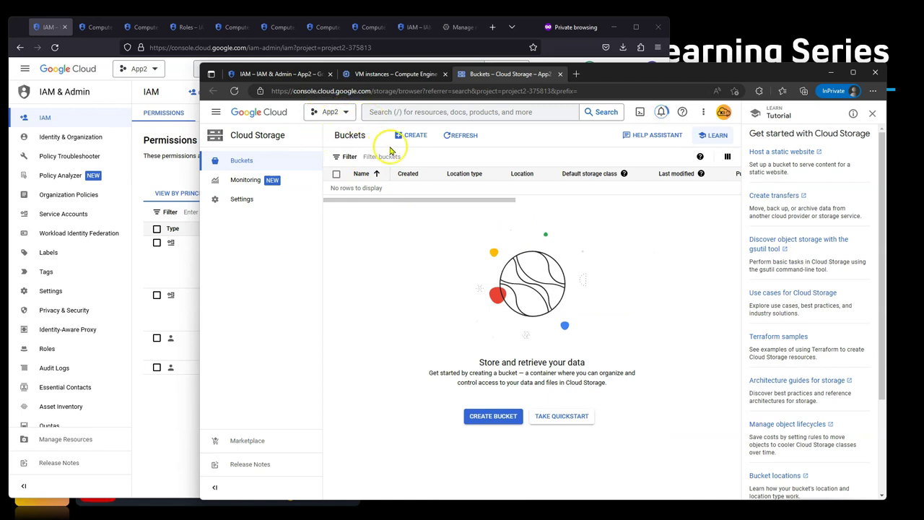
Switch back to the administrator's browser window and open Cloud Storage for App2 in a new tab.
click(46, 26)
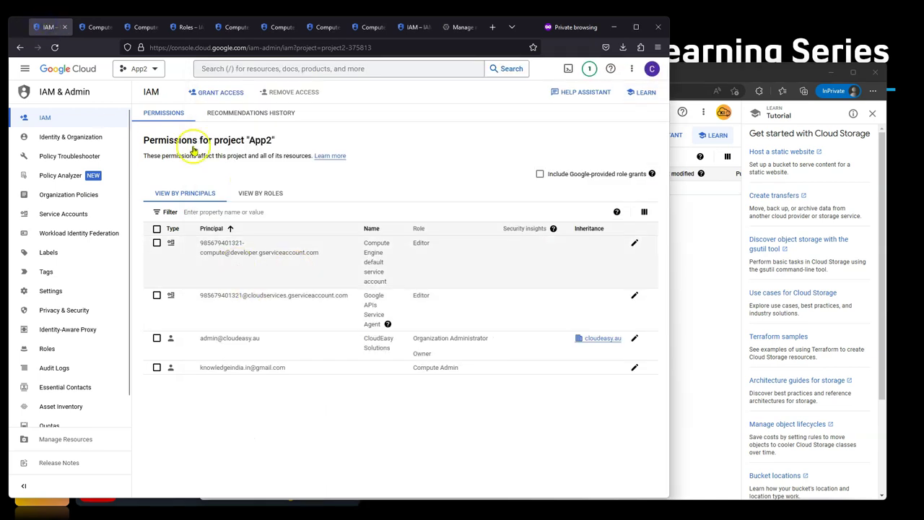
click(279, 69)
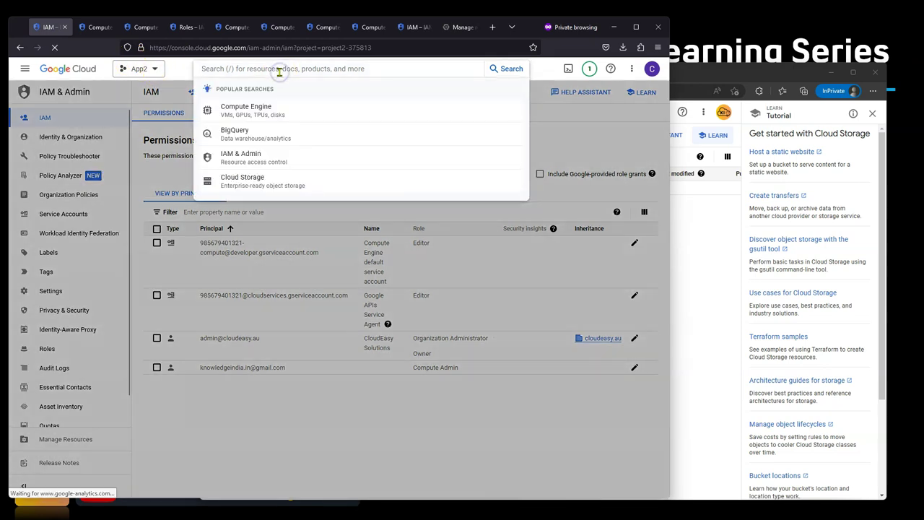
right_click(264, 182)
click(279, 191)
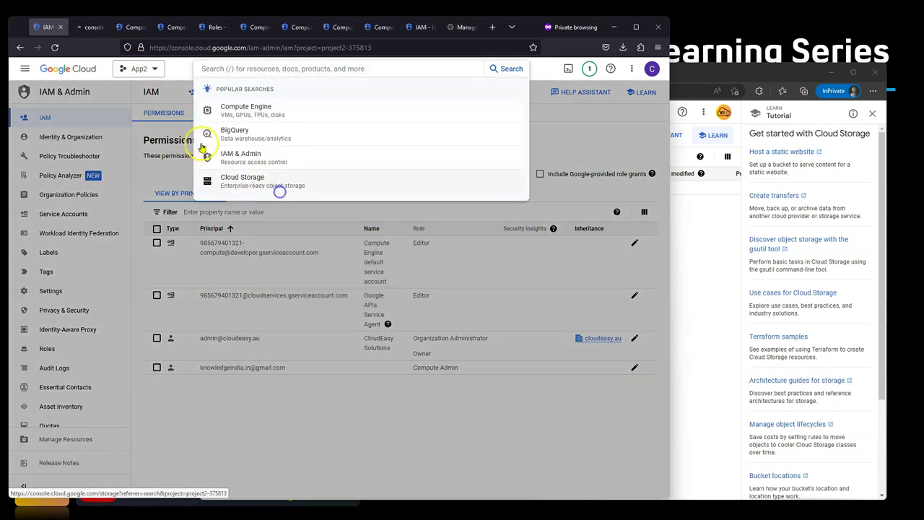
key(ctrl+Tab)
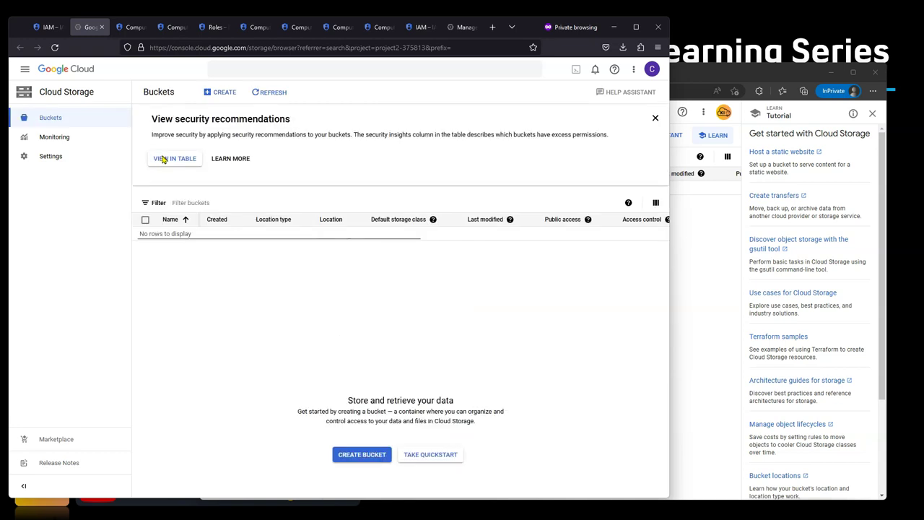
Start a new bucket named special3245, keeping the US multi-region location and the Standard default storage class.
click(362, 464)
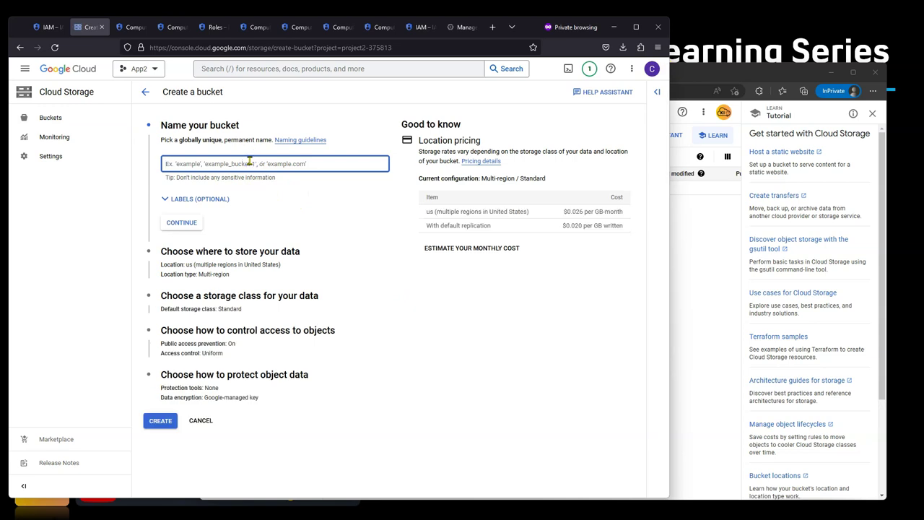
text(special3245)
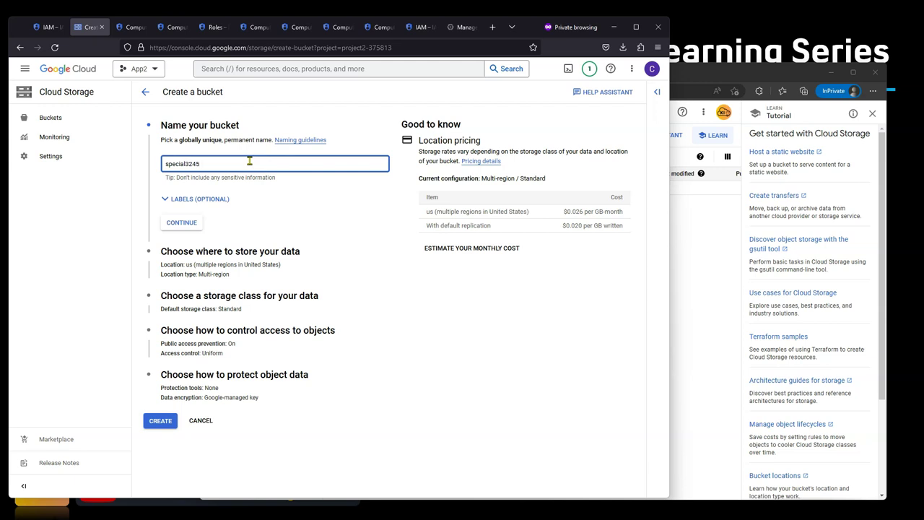
click(186, 222)
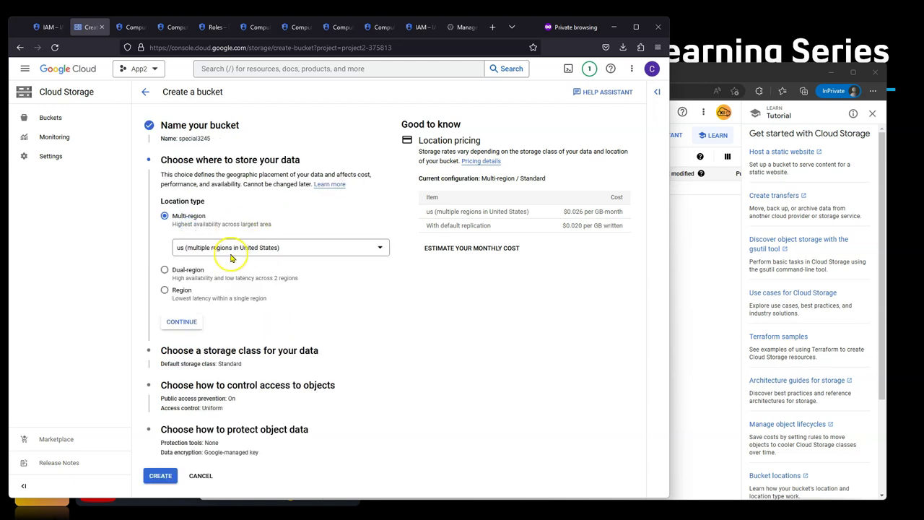
click(181, 321)
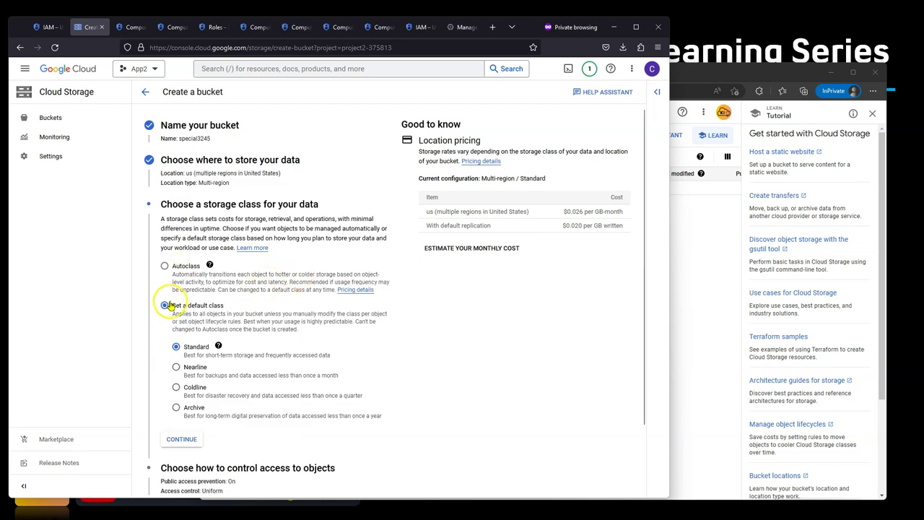
scroll(206, 373, down, 2)
click(181, 359)
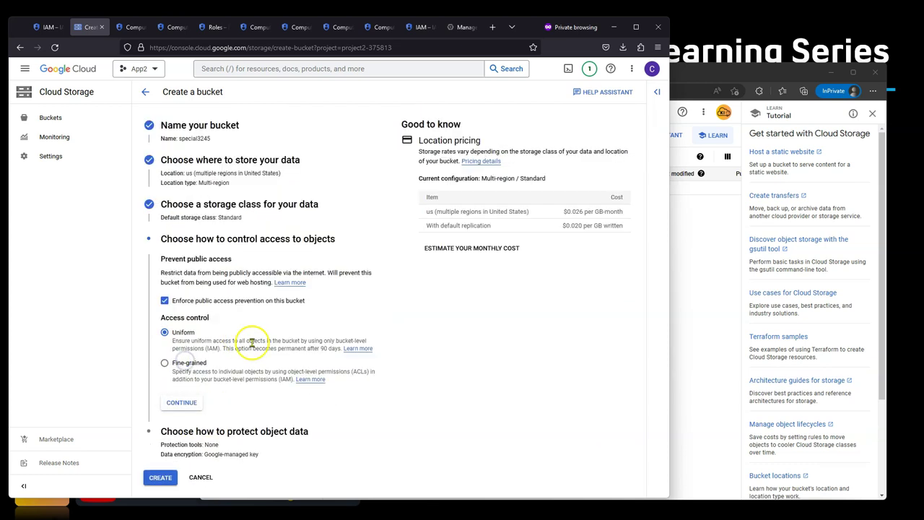
Create the bucket with uniform access control and enforced public access prevention, and return to the bucket list without its recommendations banner.
click(181, 402)
click(159, 465)
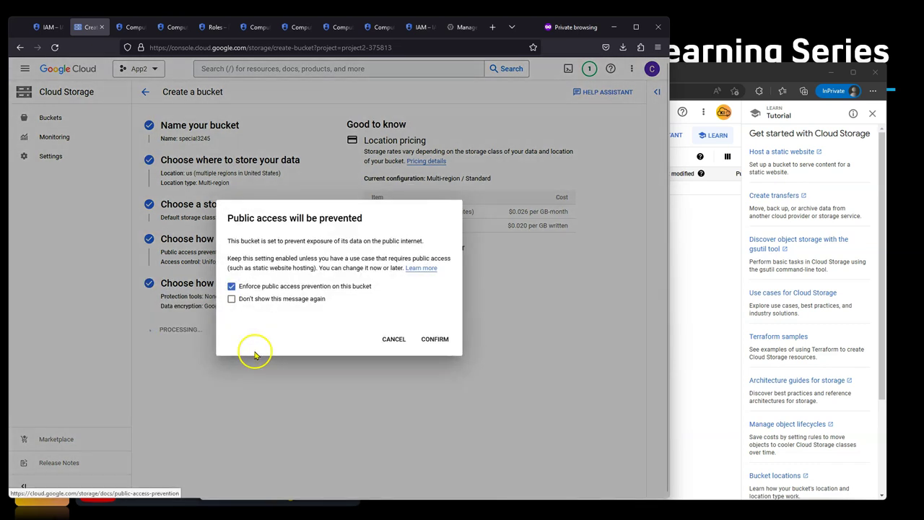
click(434, 338)
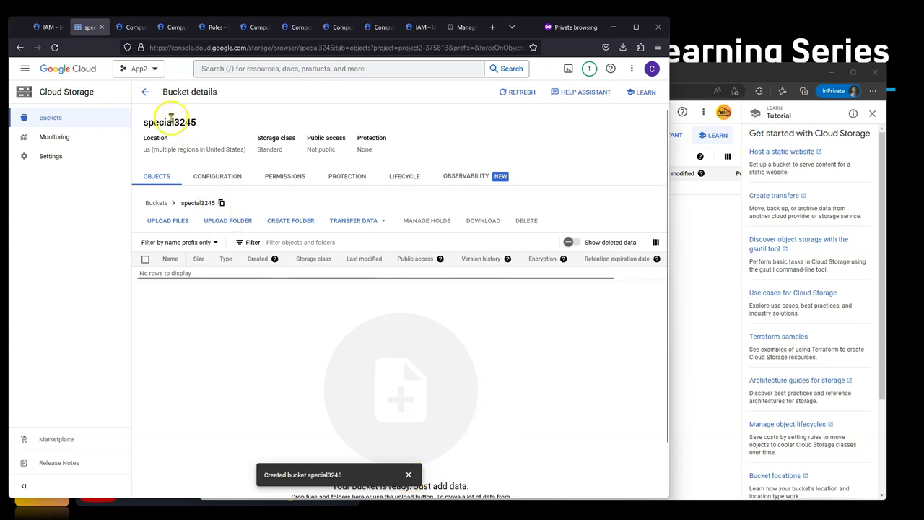
click(143, 94)
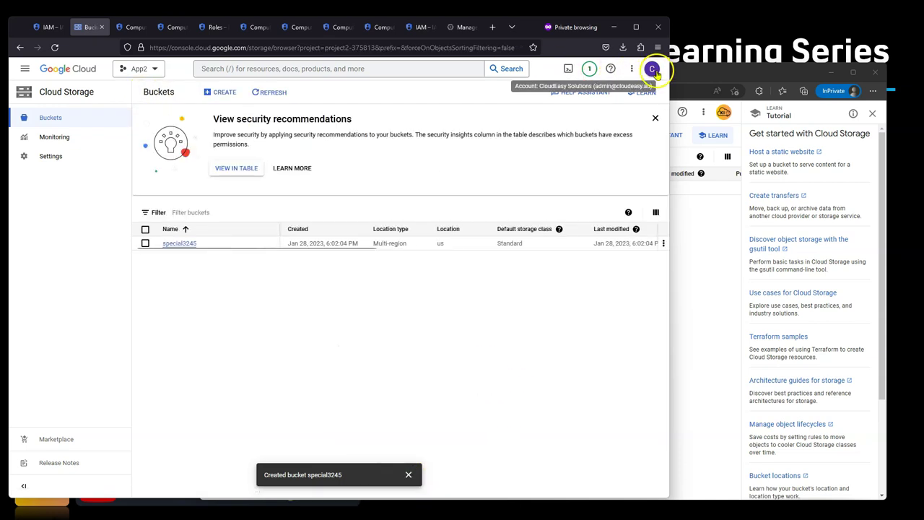
click(654, 118)
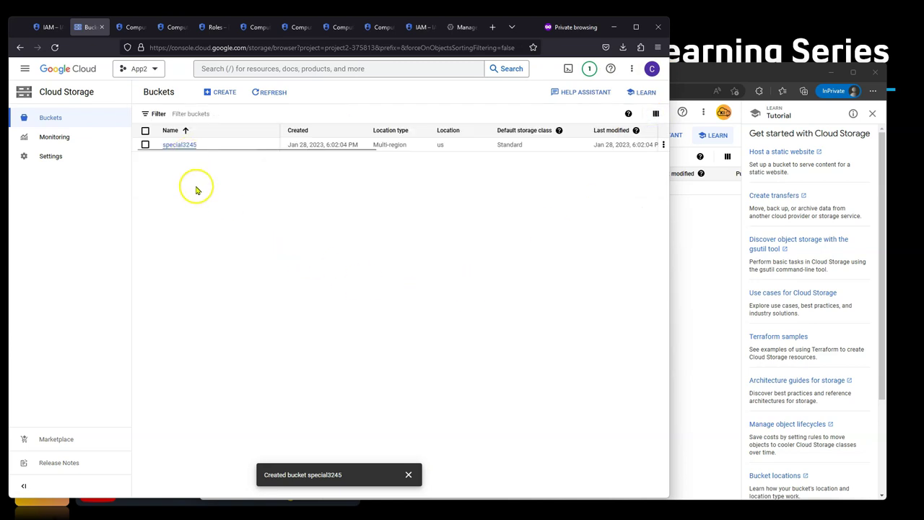
Switch to the Gmail user's browser window, reload the Cloud Storage page to check bucket access, and minimize both browser windows.
click(767, 78)
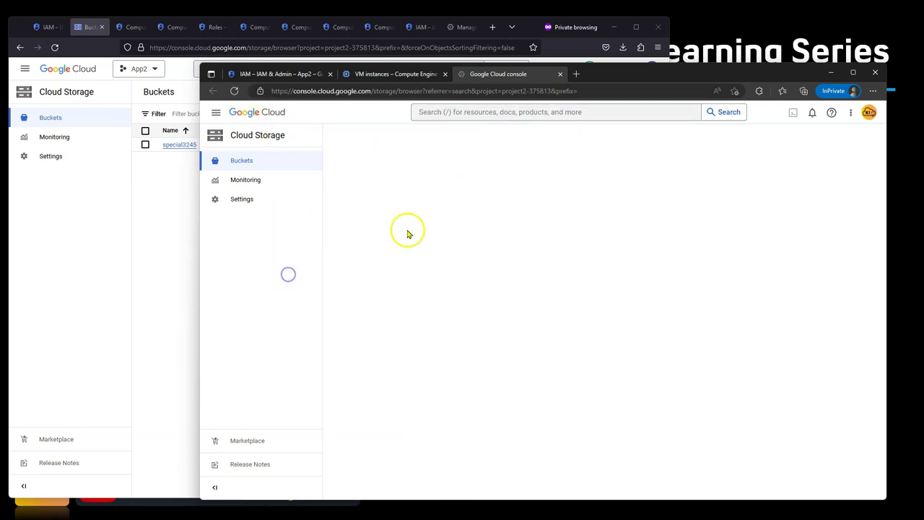
click(234, 91)
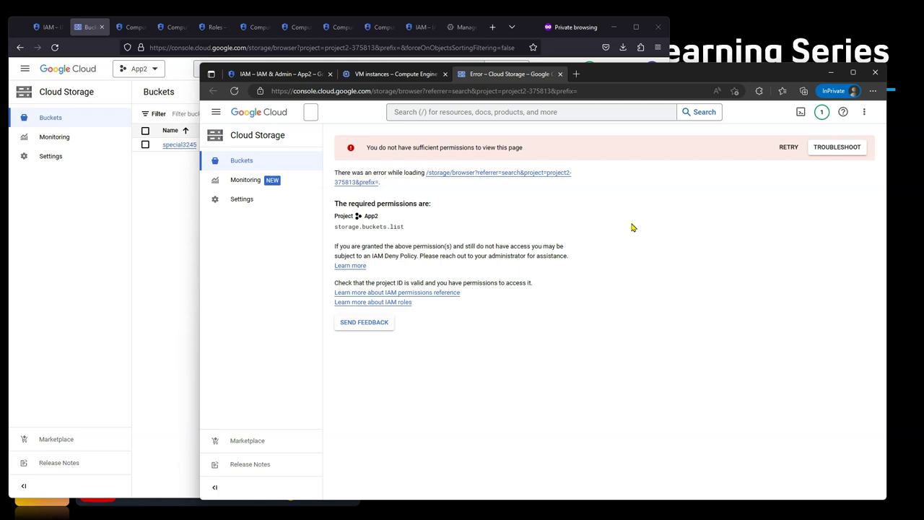
click(831, 72)
click(614, 27)
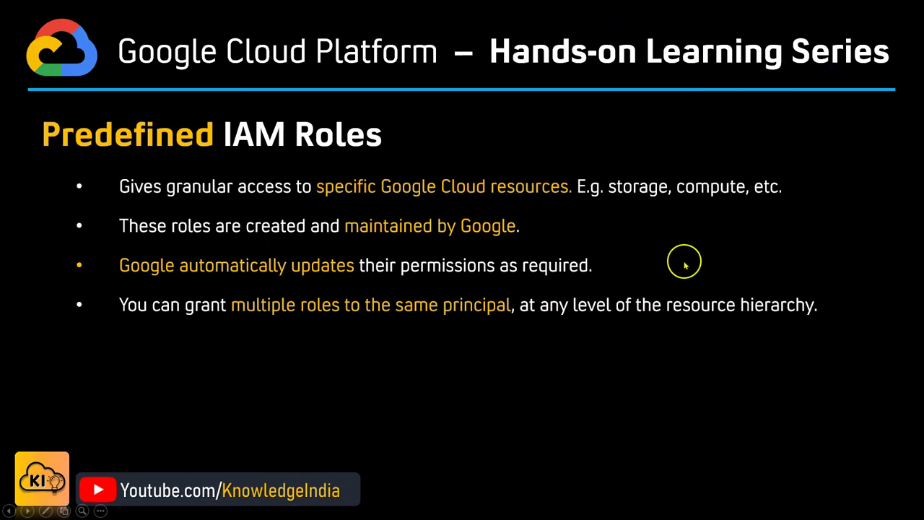
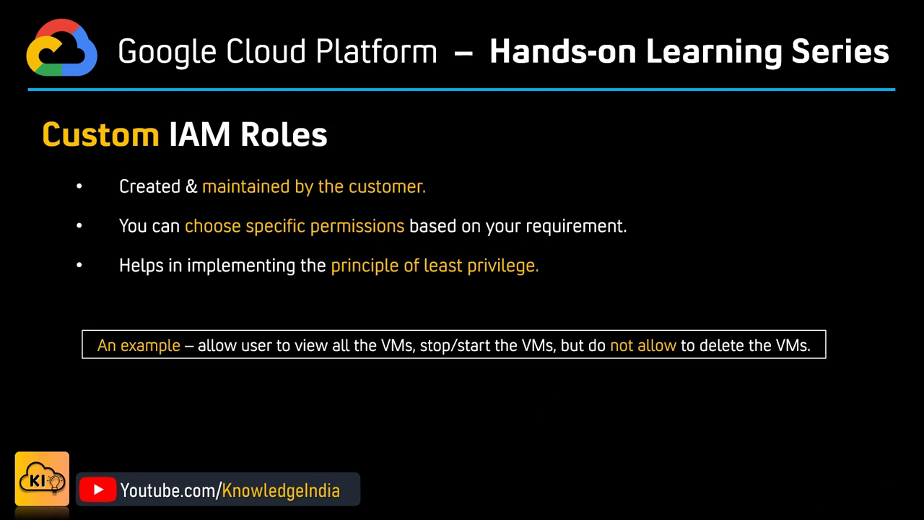
Return to the administrator's browser window, start a new custom role for App2 and title it VM-stop-start.
key(alt+Tab)
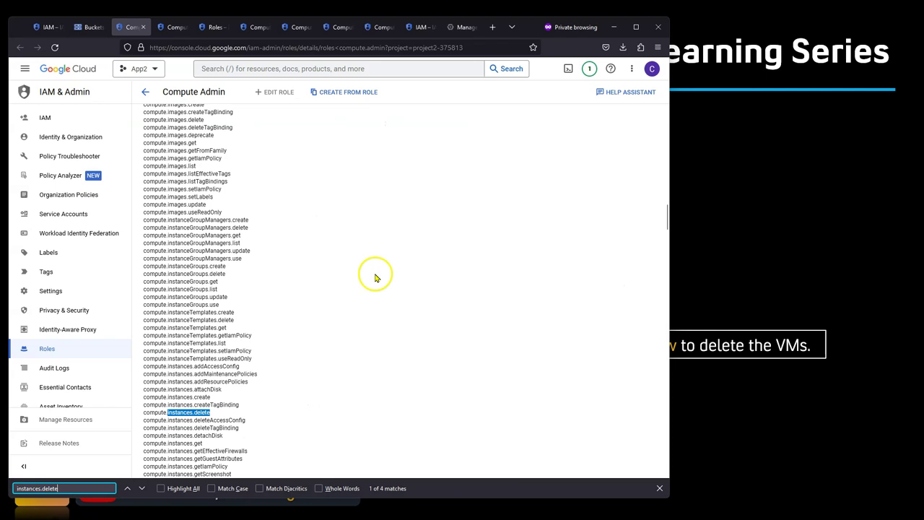
click(50, 28)
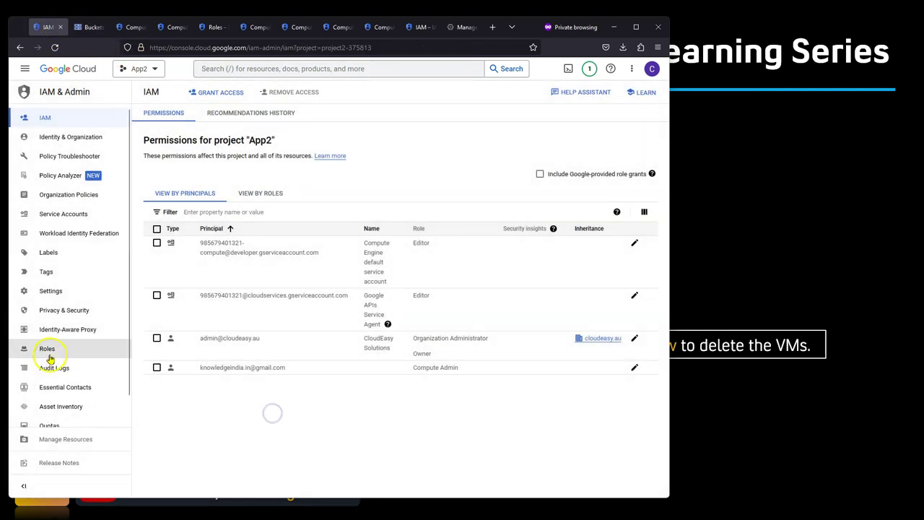
click(47, 349)
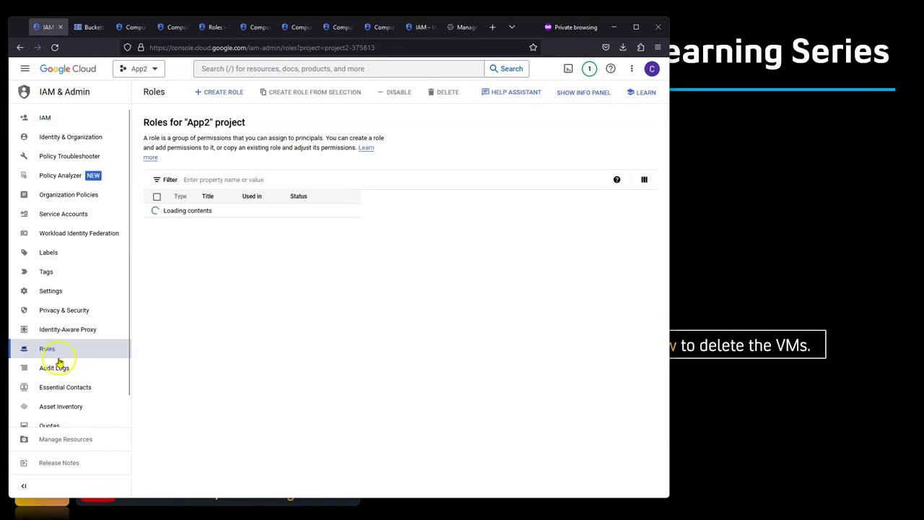
click(227, 95)
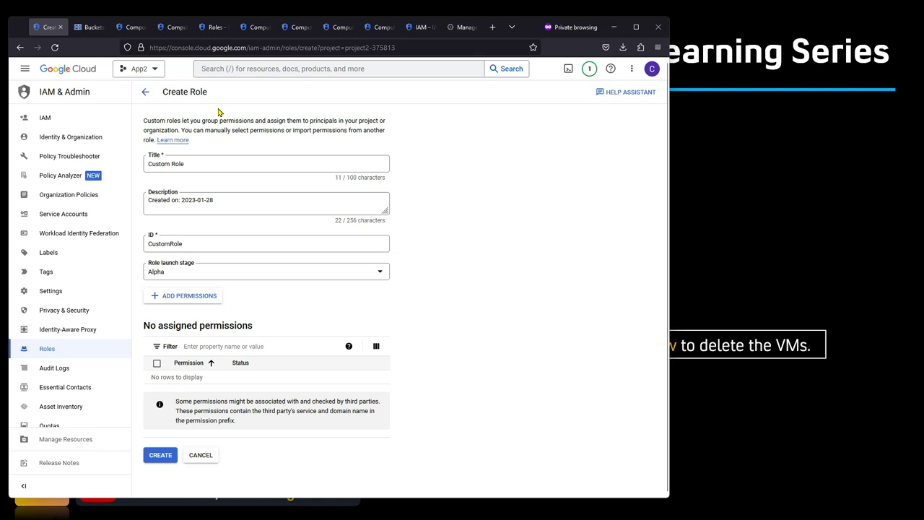
click(207, 164)
triple_click(206, 165)
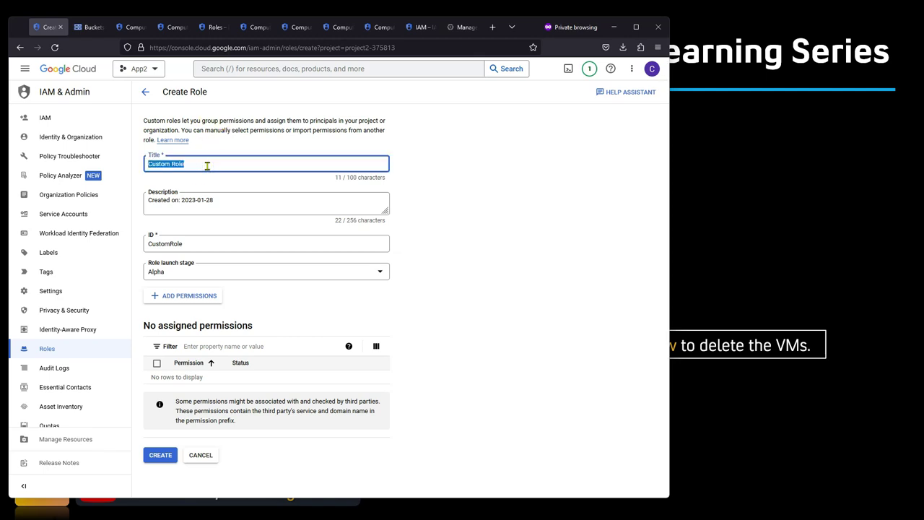
text(VM-stop-start)
Set the custom role's ID to VM.stop.start, based on the title with periods in place of the hyphens.
click(244, 245)
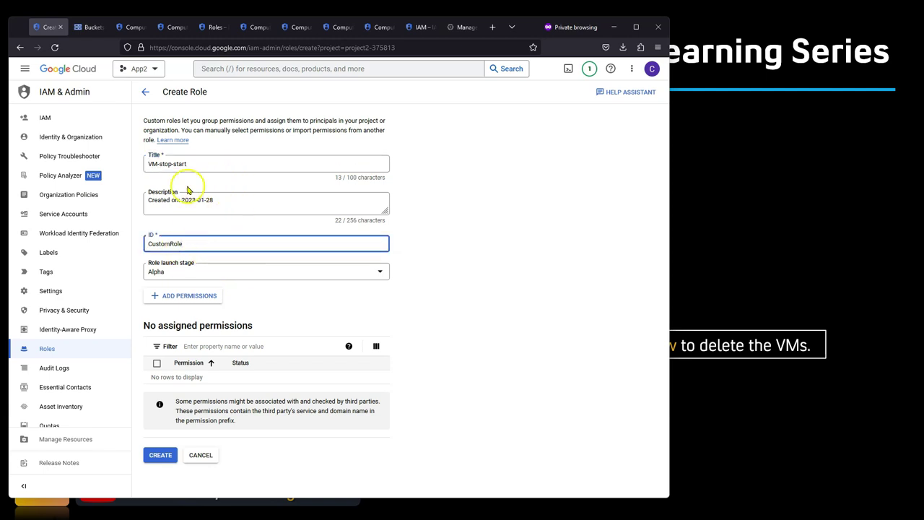
drag(198, 164, 121, 160)
key(ctrl+c)
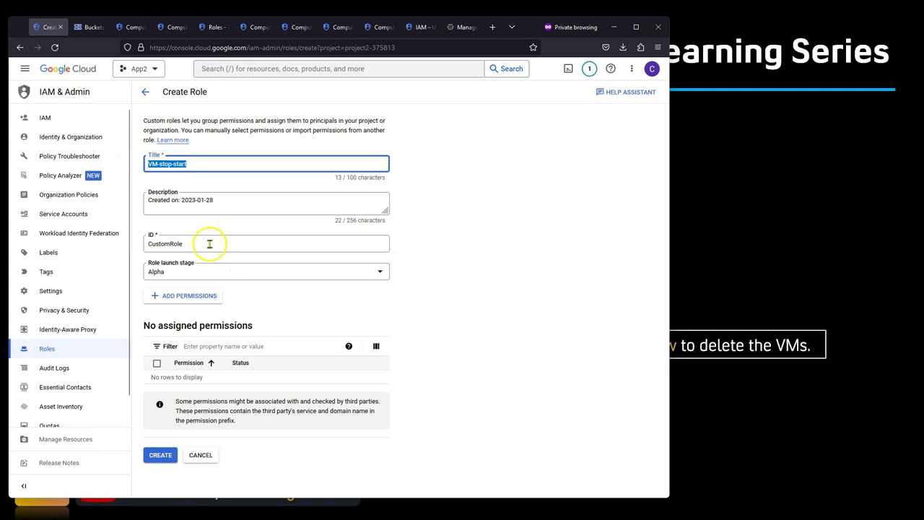
drag(208, 243, 118, 238)
key(ctrl+v)
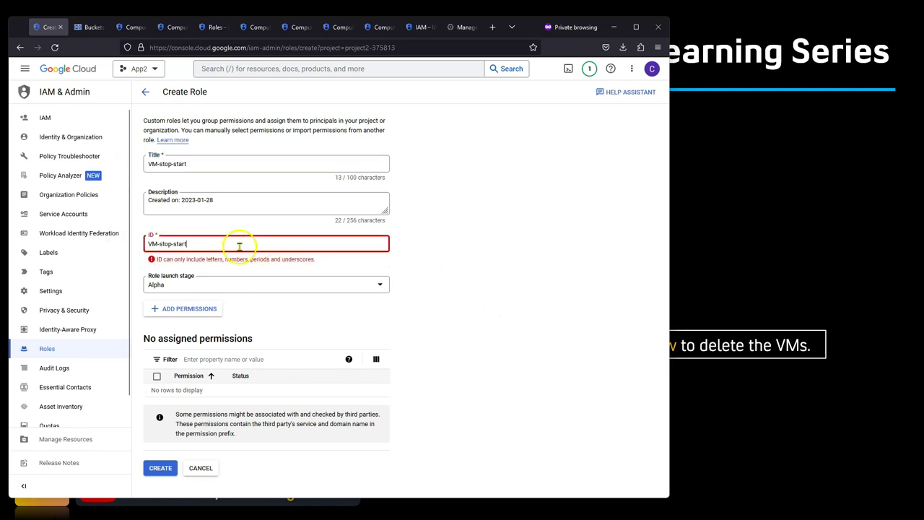
click(173, 244)
key(BackSpace)
text(.)
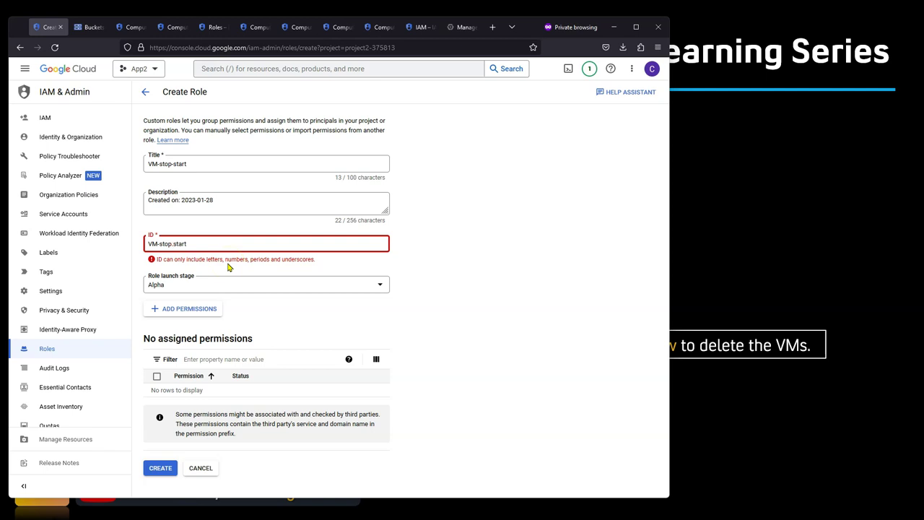
key(BackSpace)
text(.)
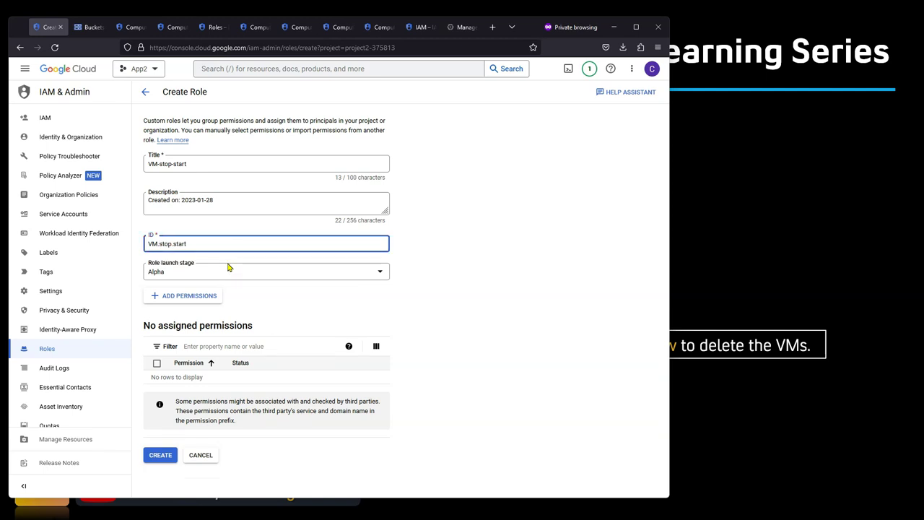
click(498, 272)
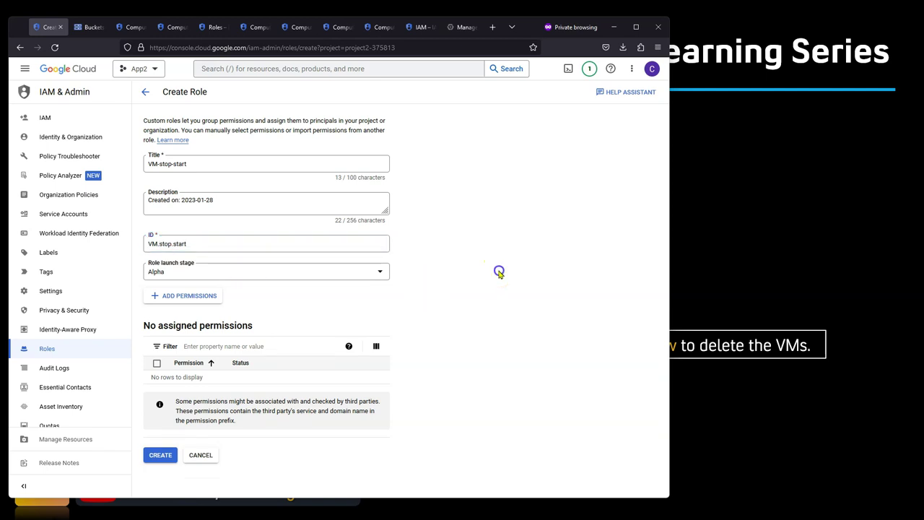
Review the role launch stage options, keep Alpha, and open the selection of permissions to add to the role.
click(306, 273)
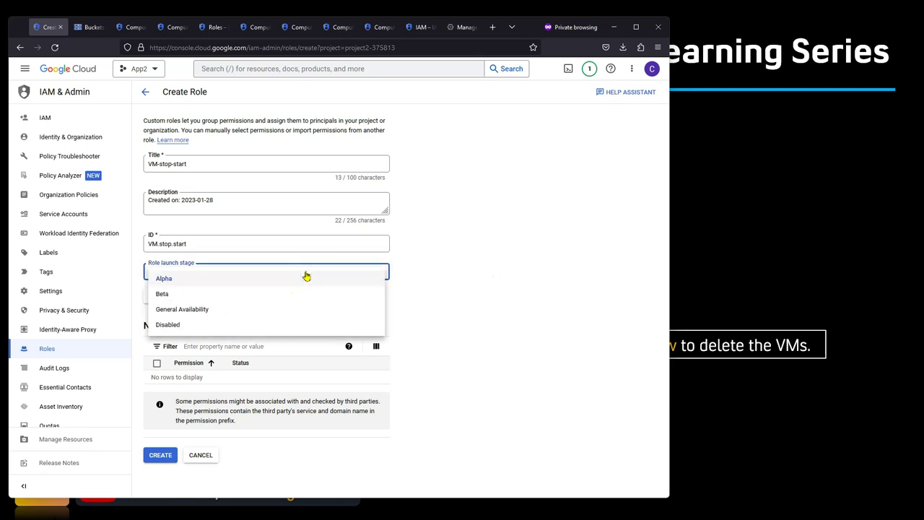
click(377, 276)
drag(371, 275, 351, 281)
click(350, 282)
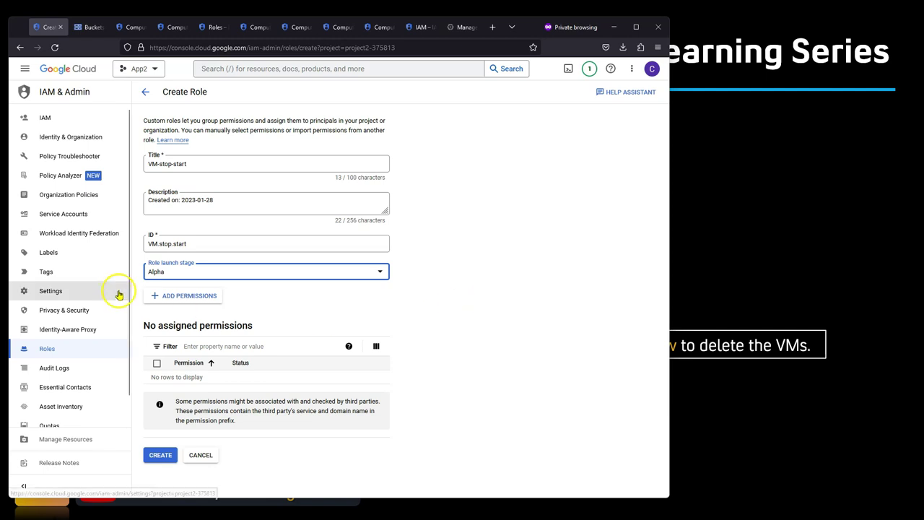
click(196, 301)
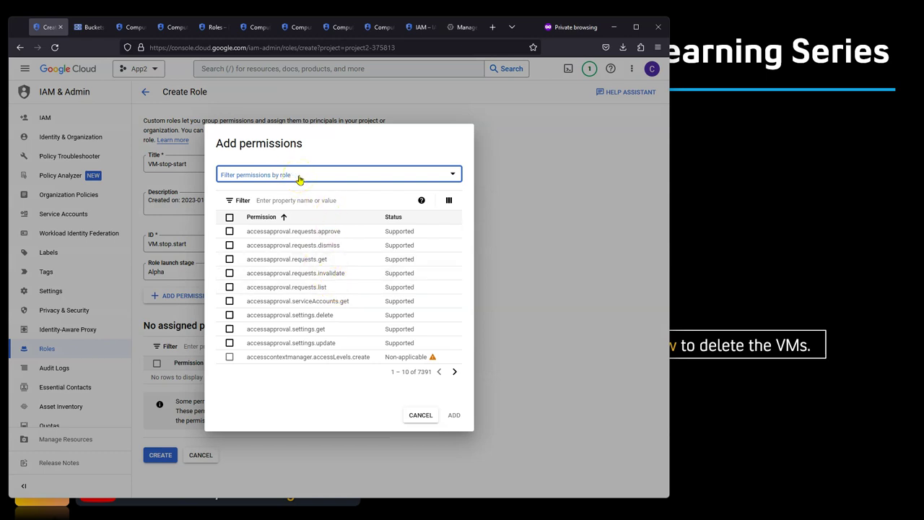
click(298, 200)
click(307, 179)
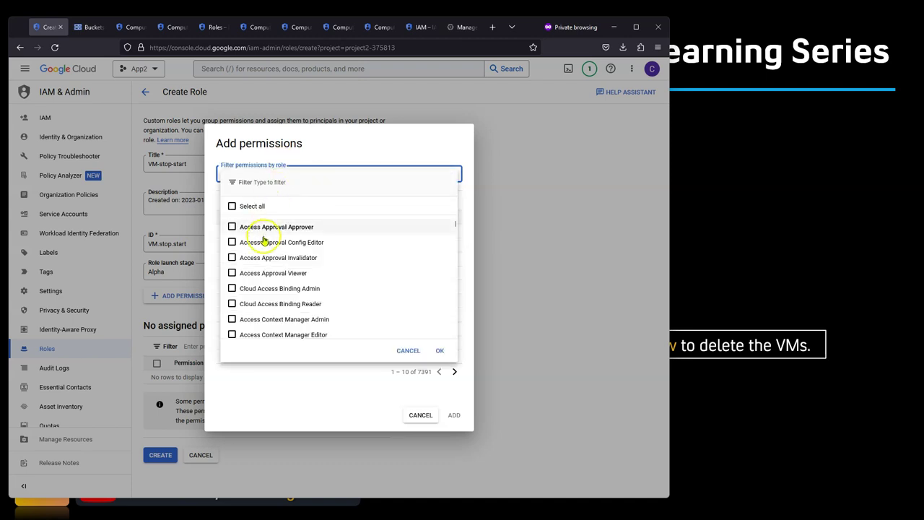
text(compute)
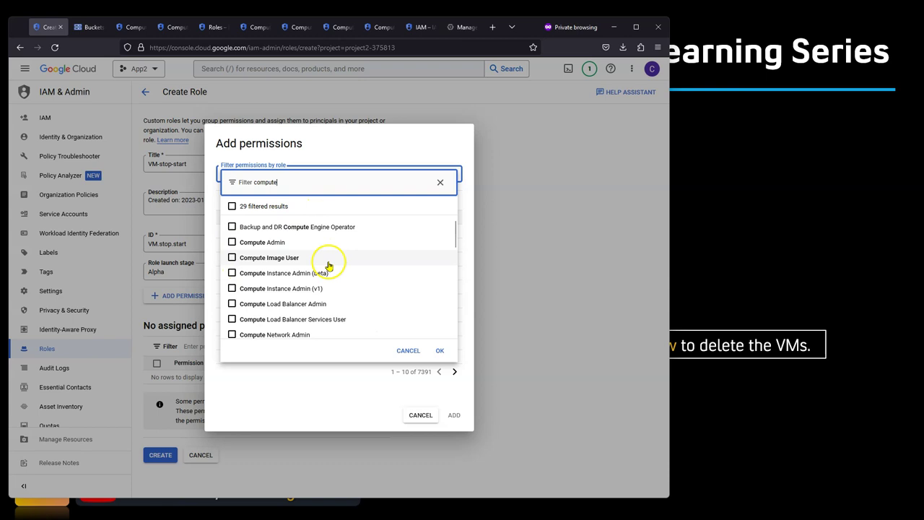
scroll(328, 260, down, 2)
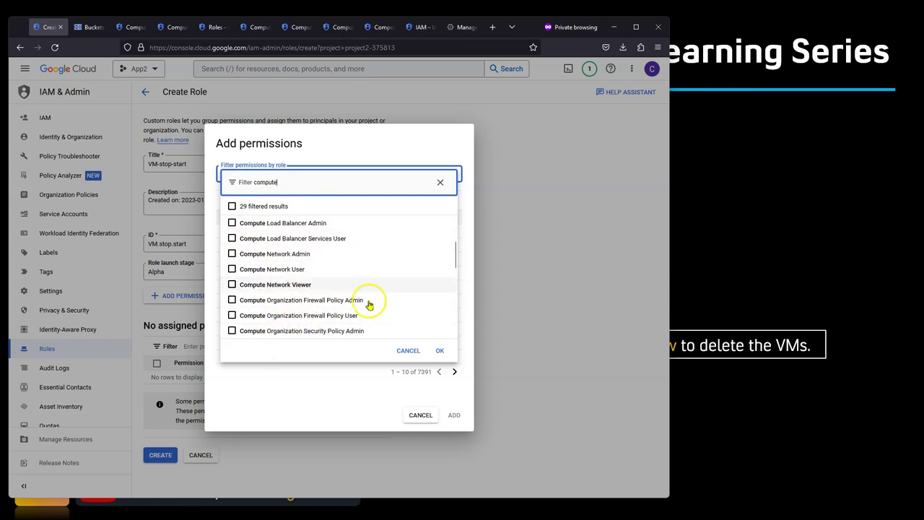
click(439, 183)
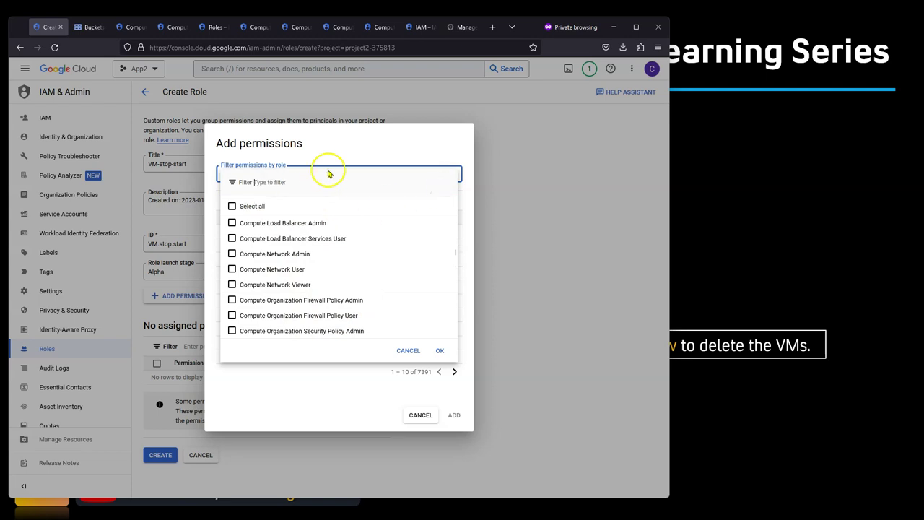
click(407, 351)
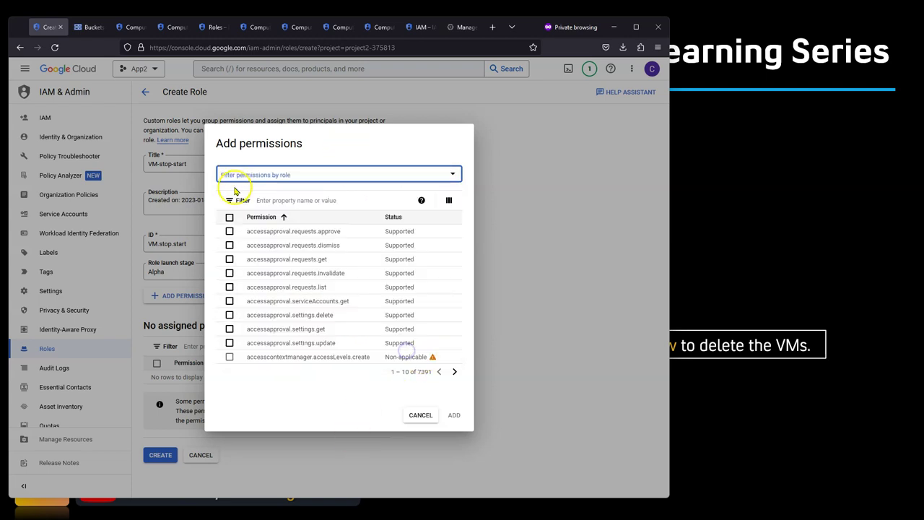
Filter the permissions by compute.instances.stop and select that permission for the role.
click(289, 200)
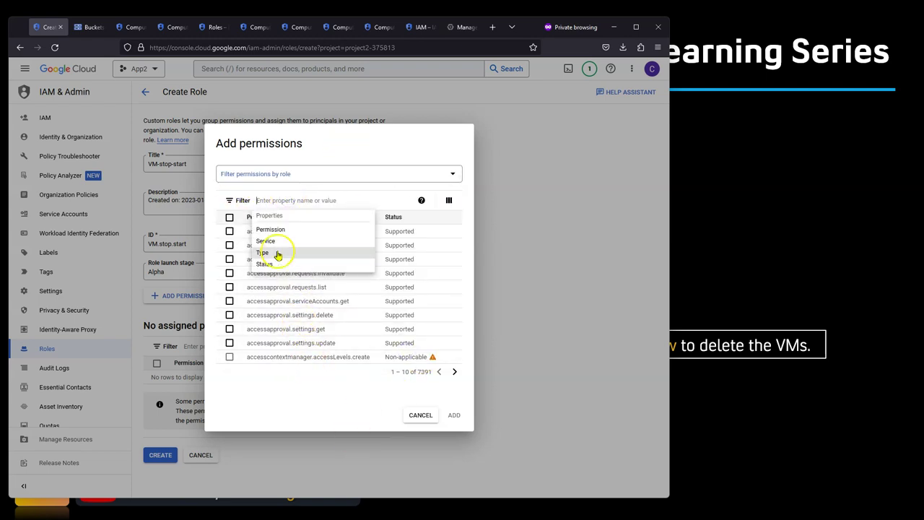
text(compute.i)
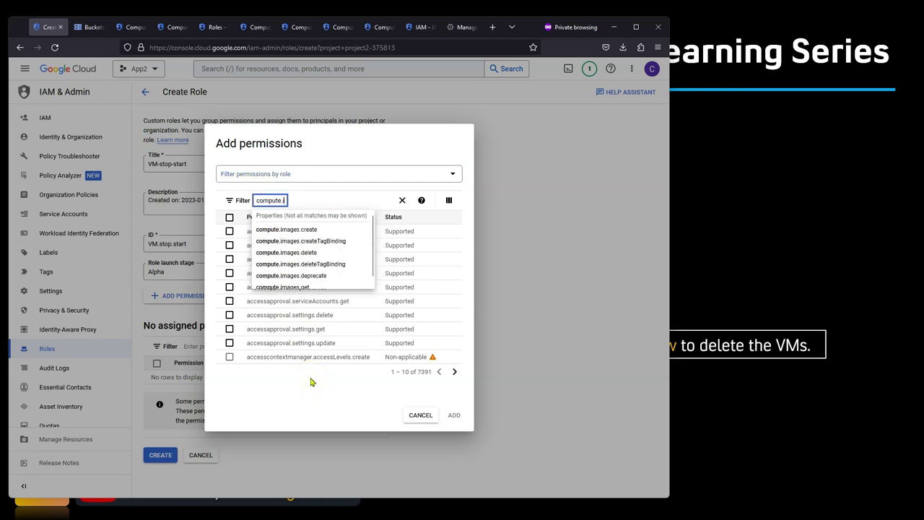
text(nstances.)
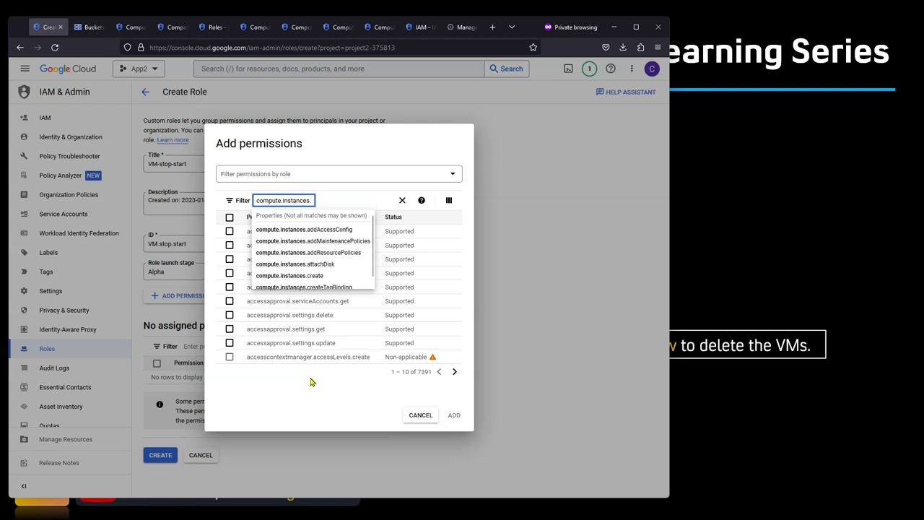
text(stop)
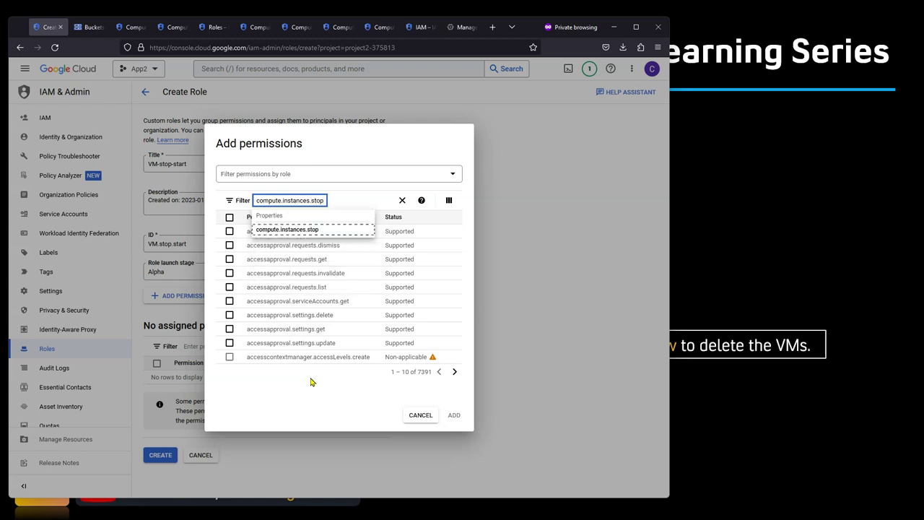
click(311, 229)
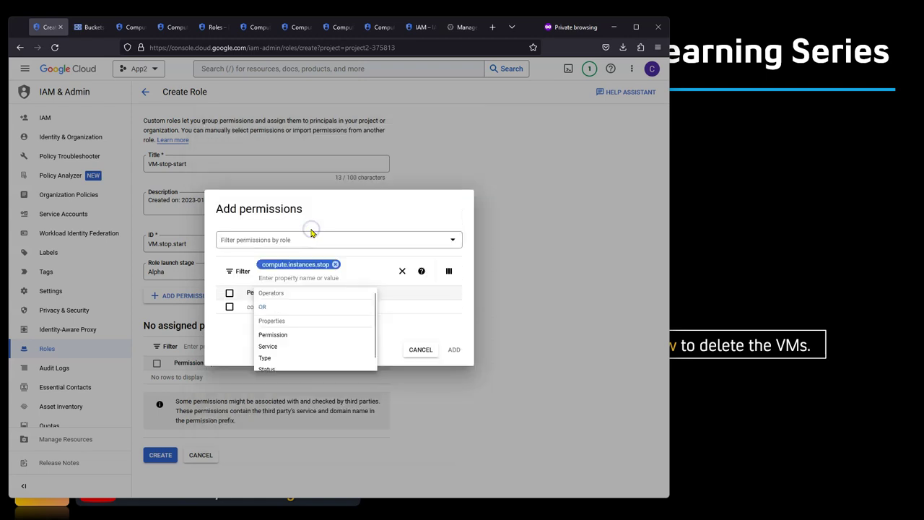
click(220, 306)
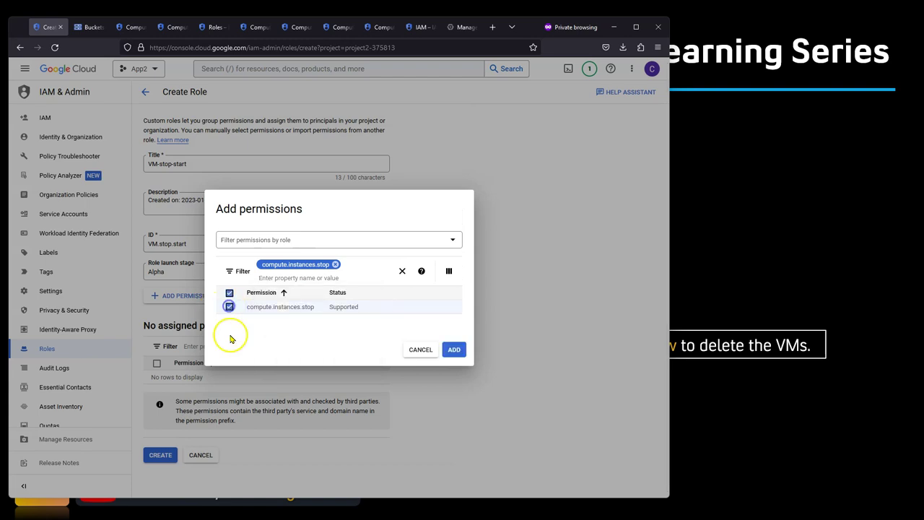
Replace the permission filter with compute.instances.start and select that permission as well.
click(335, 265)
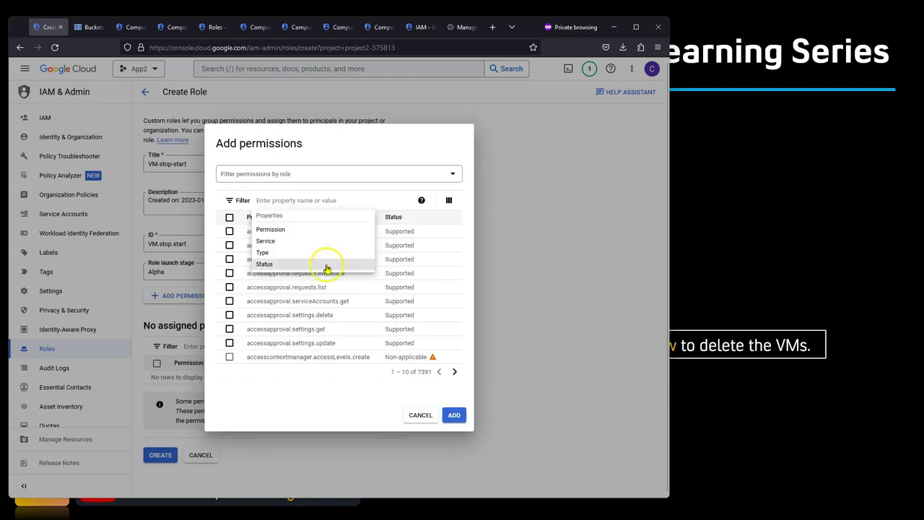
text(co)
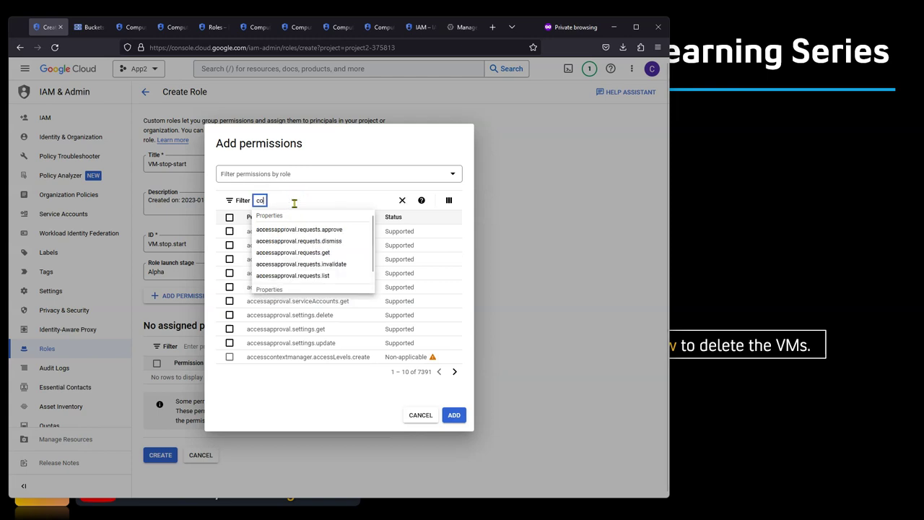
text(mpute.inst)
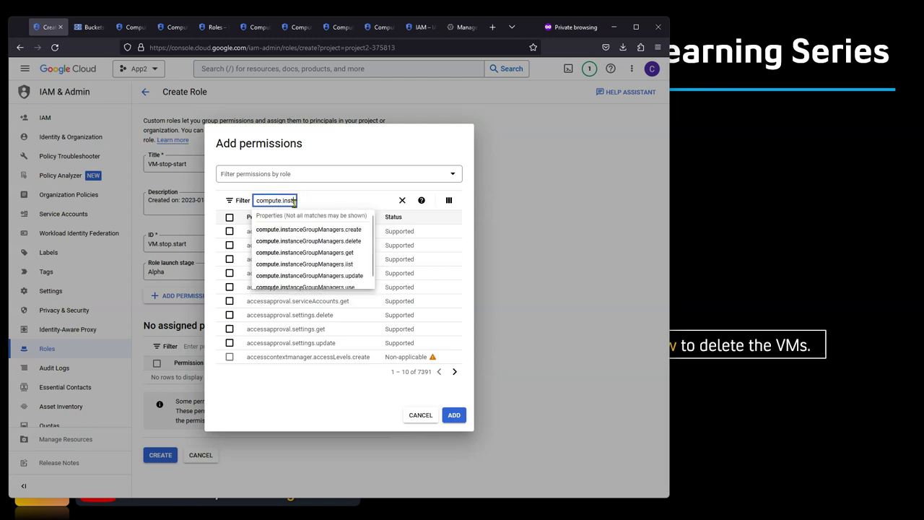
text(ances.st)
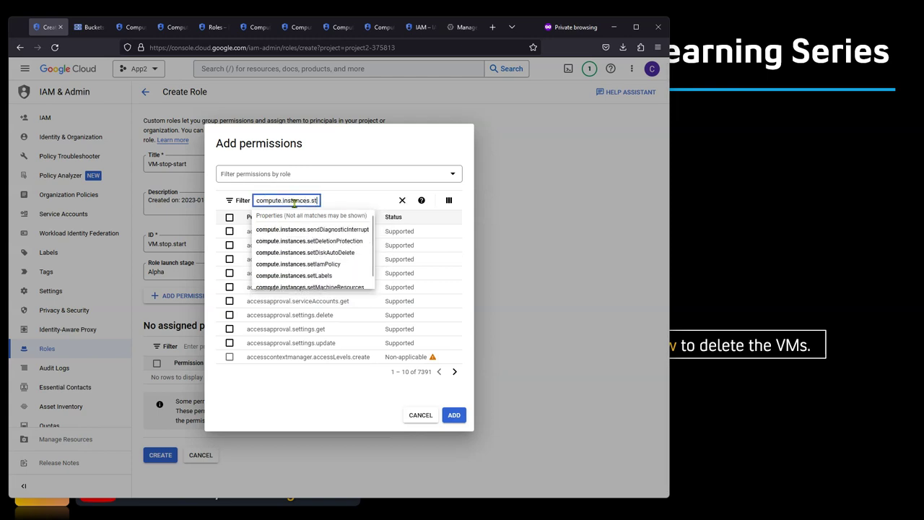
text(art)
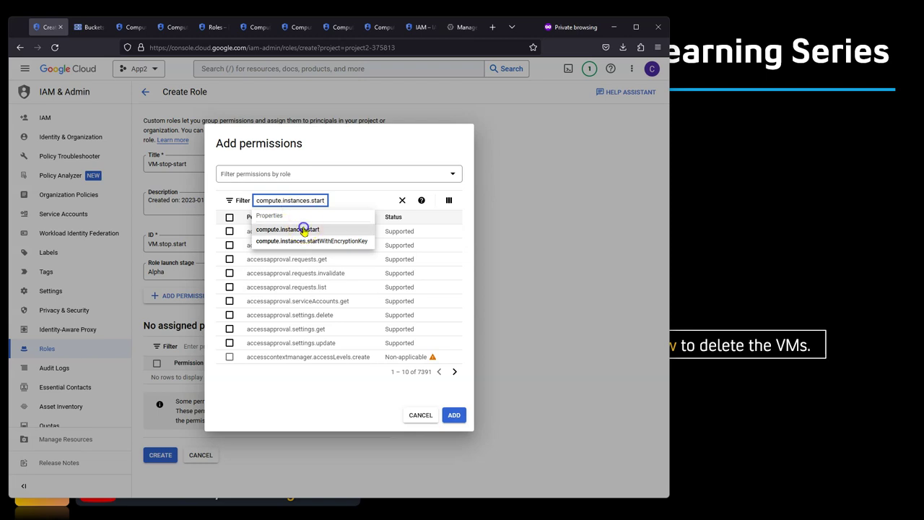
click(289, 230)
click(229, 307)
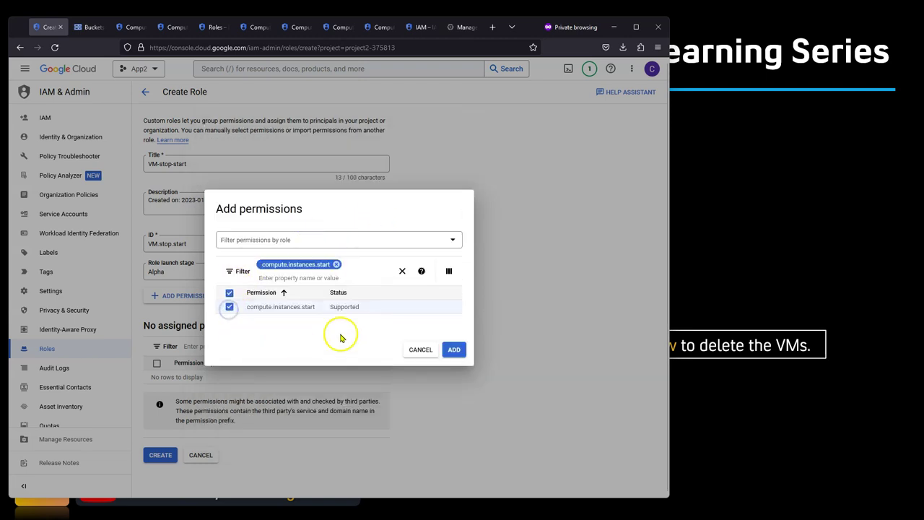
Add the selected compute.instances.start and compute.instances.stop permissions to the VM-stop-start role and create the role.
click(452, 350)
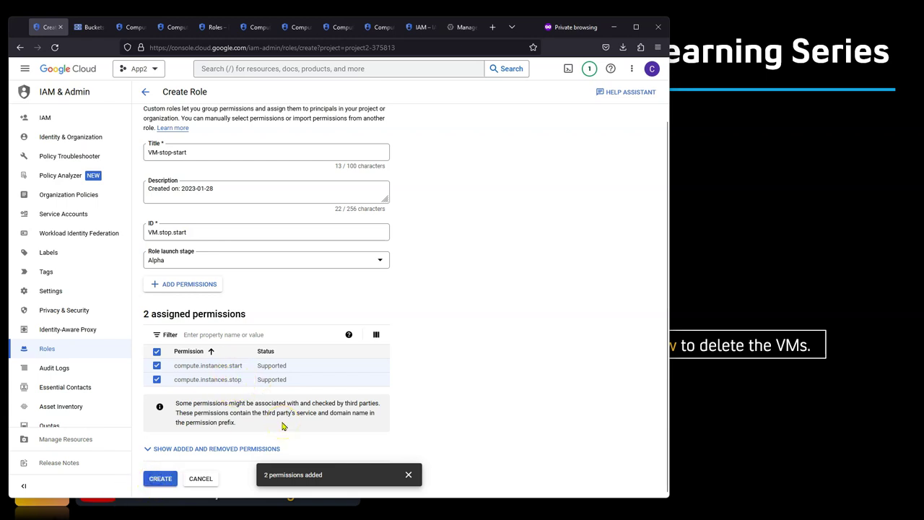
click(160, 478)
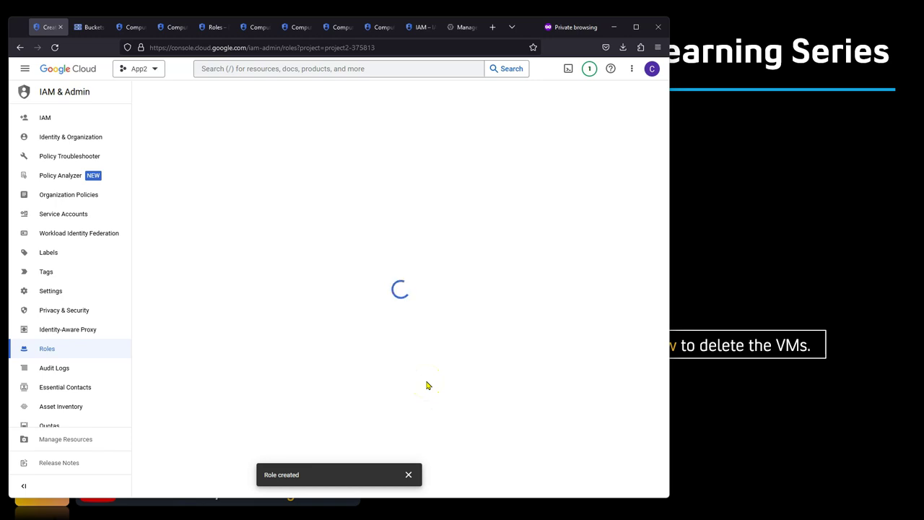
click(433, 351)
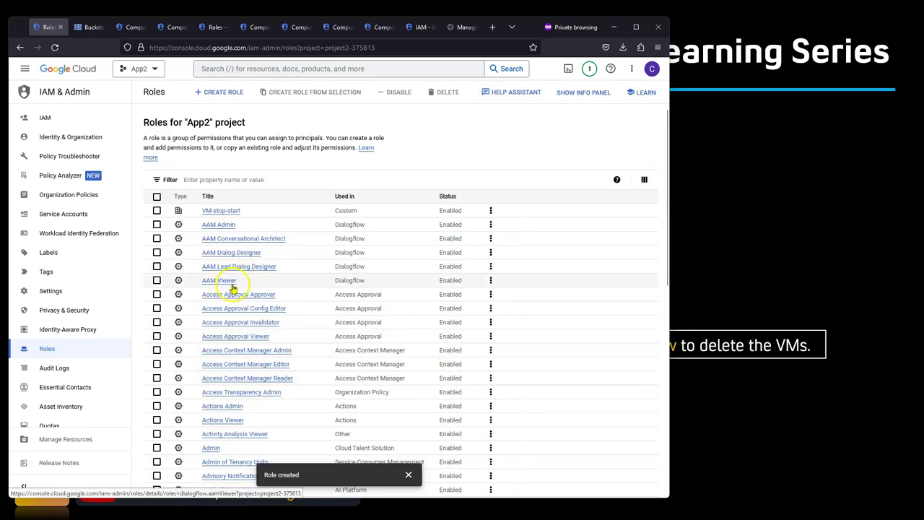
click(707, 179)
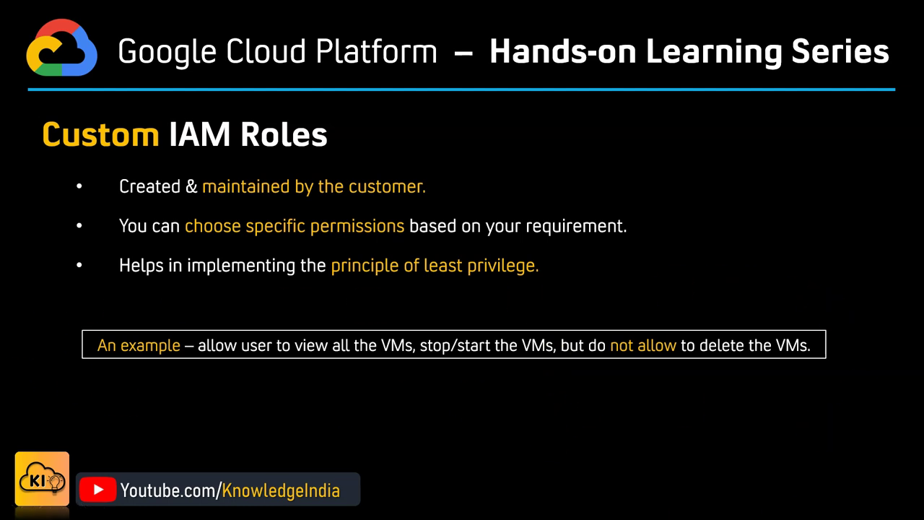
key(alt+Tab)
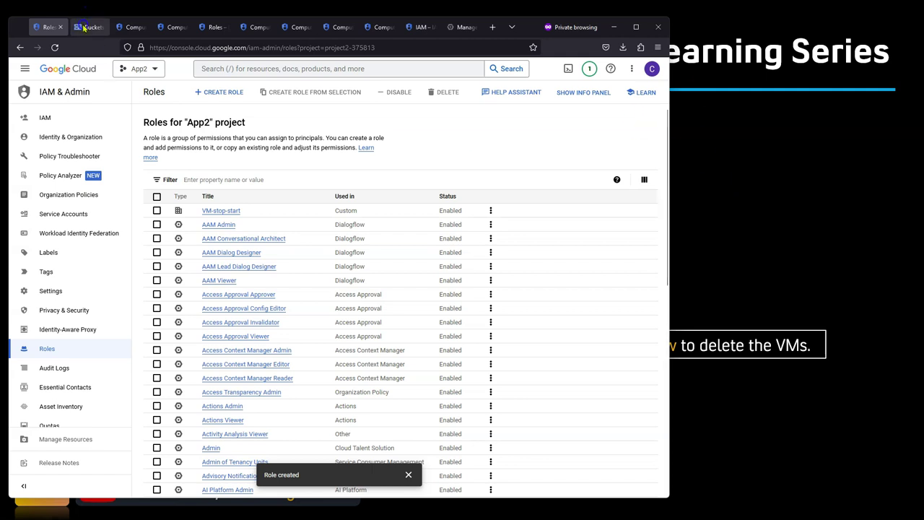
Open the App2 project's IAM permissions and remove the Compute Admin role from the user who holds it.
click(49, 118)
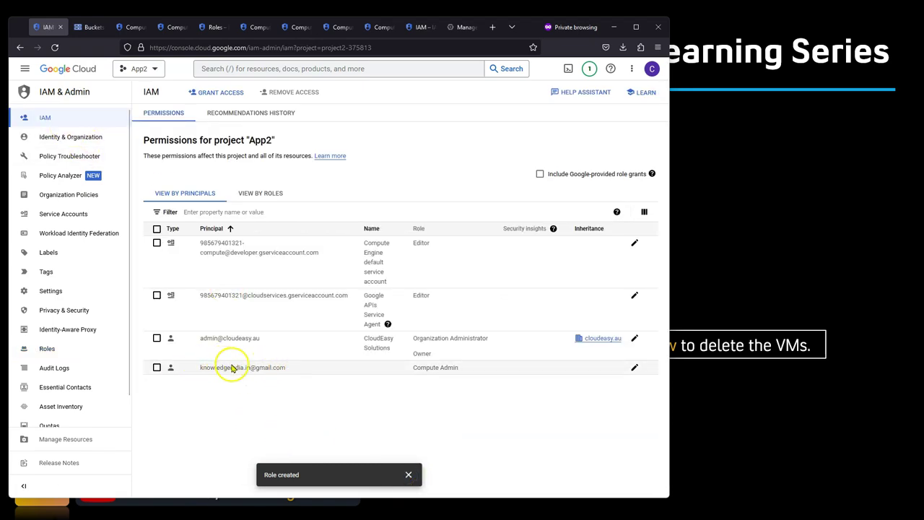
click(634, 367)
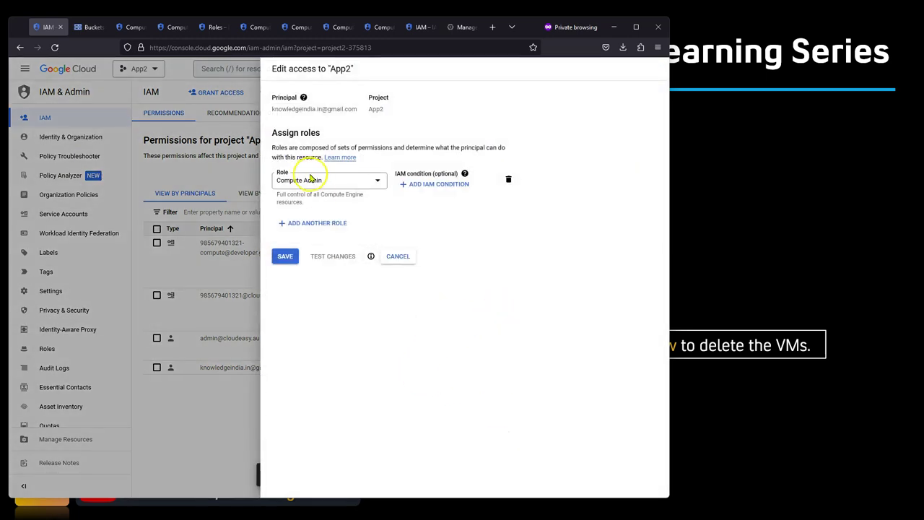
click(508, 179)
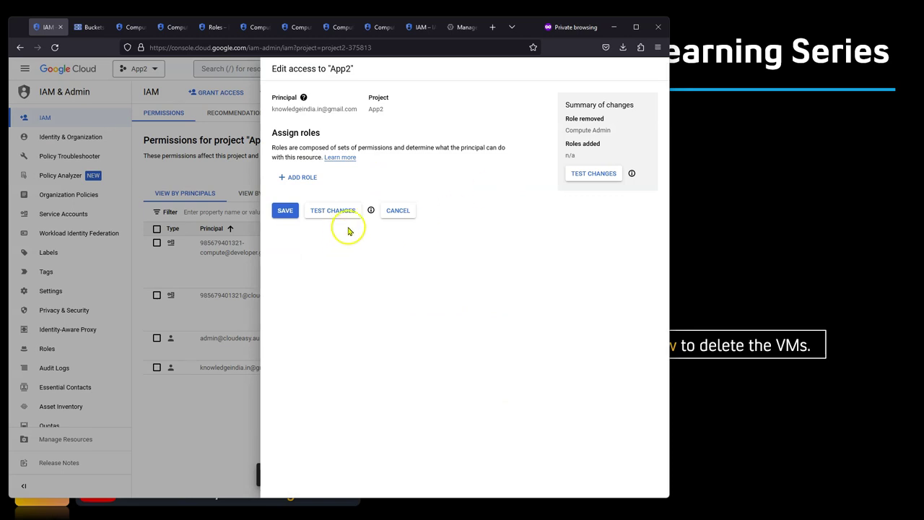
Add the Compute Viewer role to this user's access to App2.
click(302, 182)
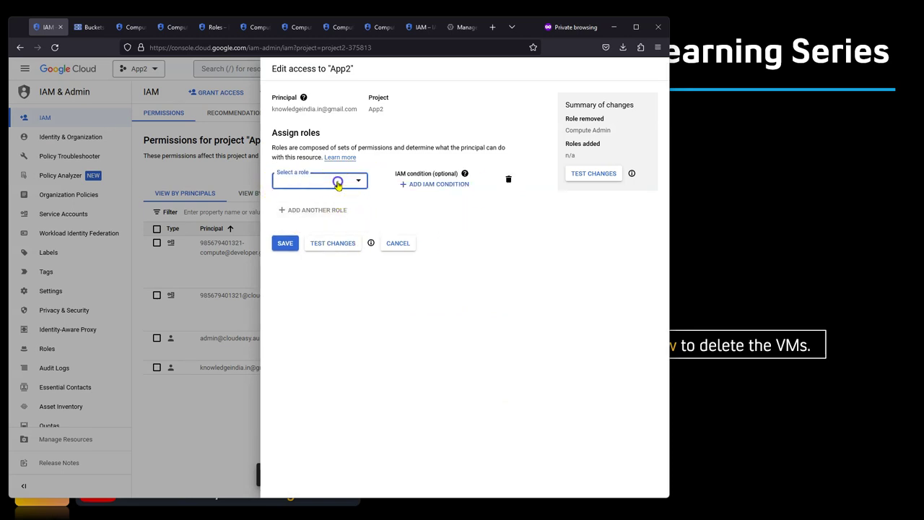
click(338, 181)
text(compute viewe)
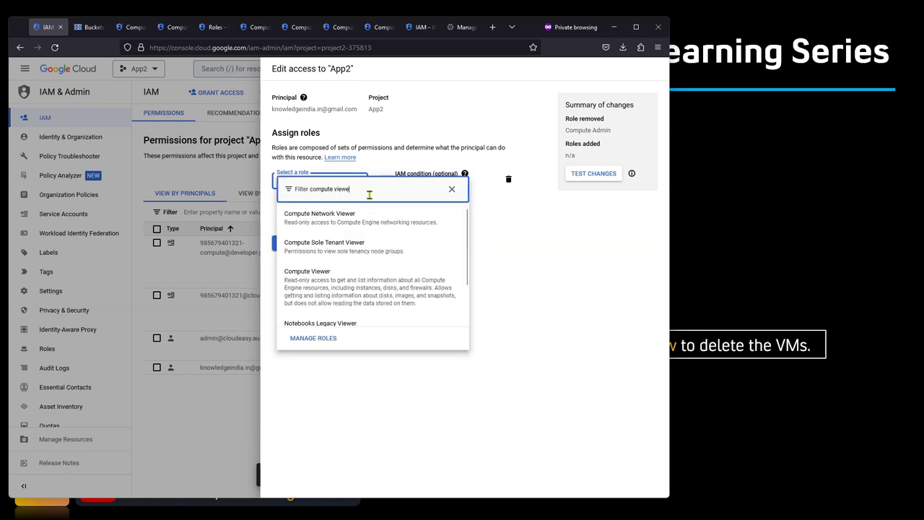
click(310, 283)
Add the custom VM-stop-start role as the user's second role and save the access changes.
click(328, 265)
click(329, 266)
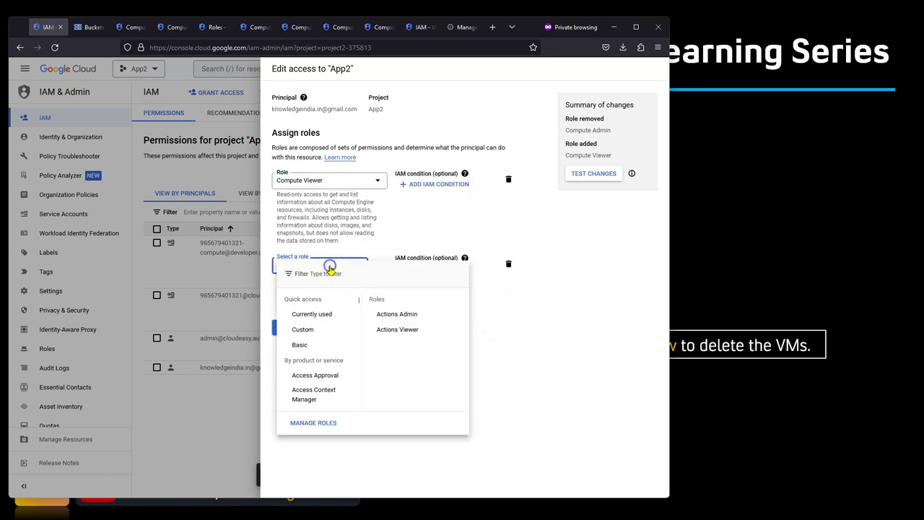
text(vm.st)
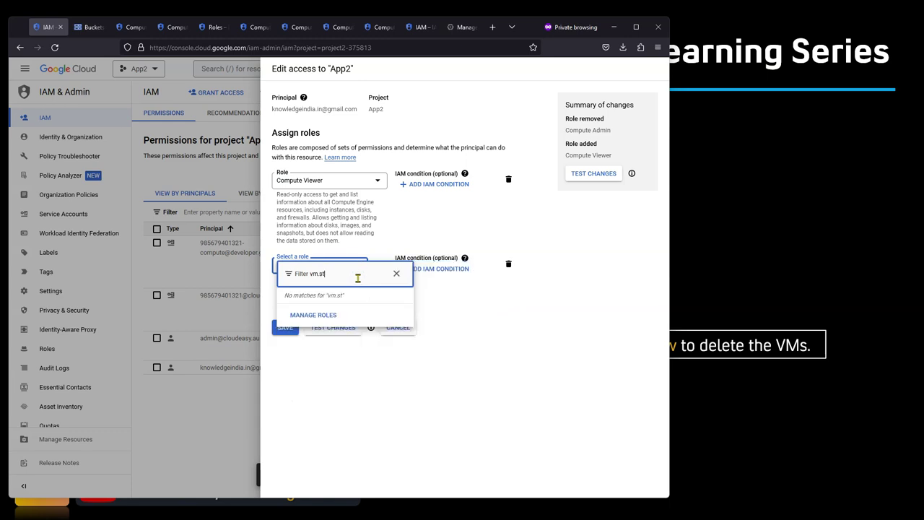
key(BackSpace)
key(BackSpace)
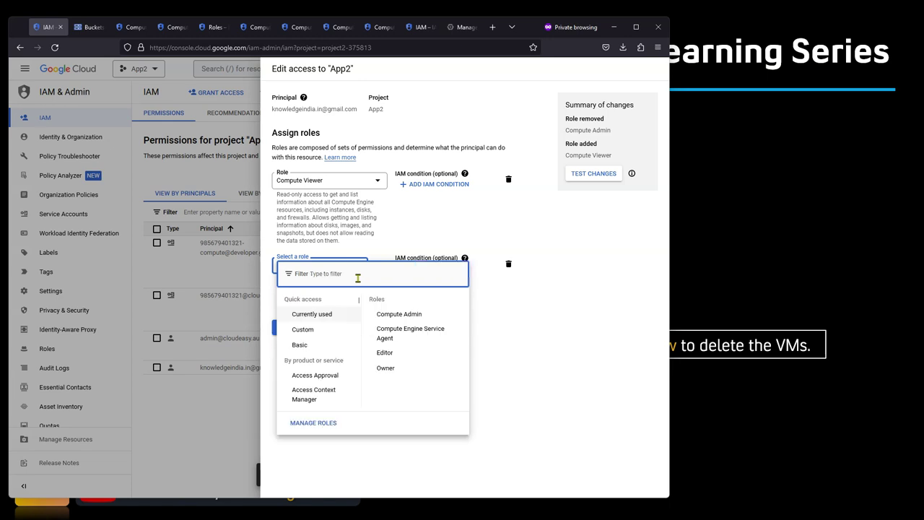
click(302, 329)
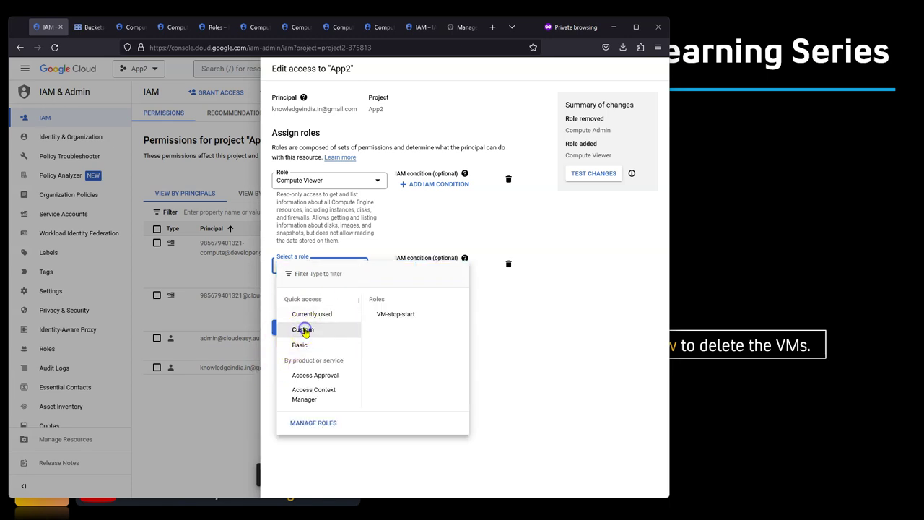
click(390, 316)
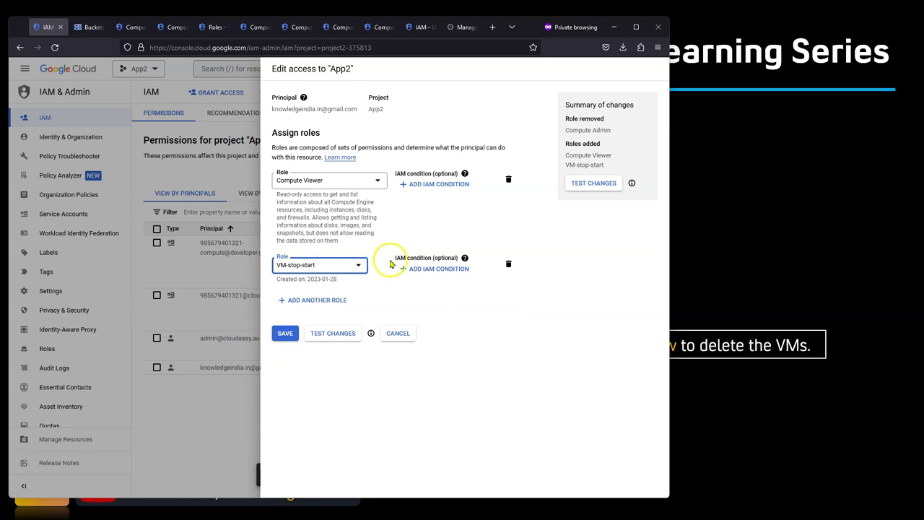
click(287, 334)
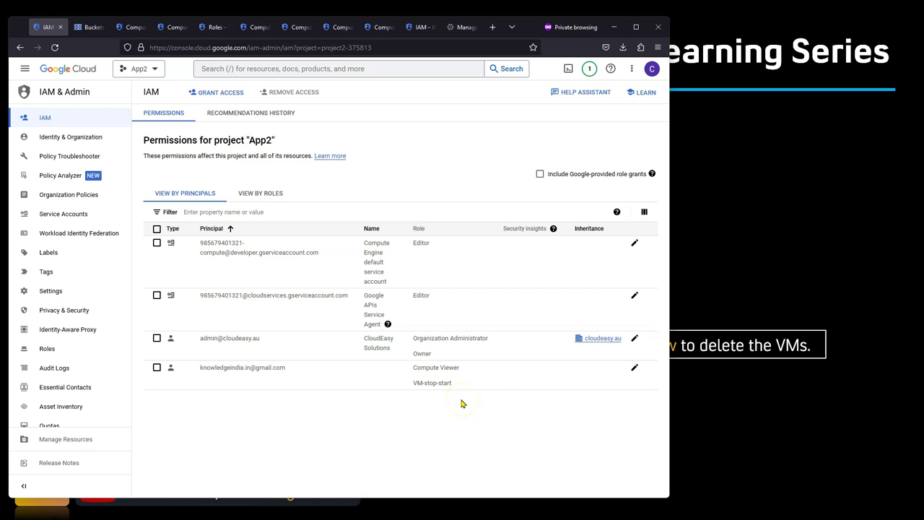
click(148, 69)
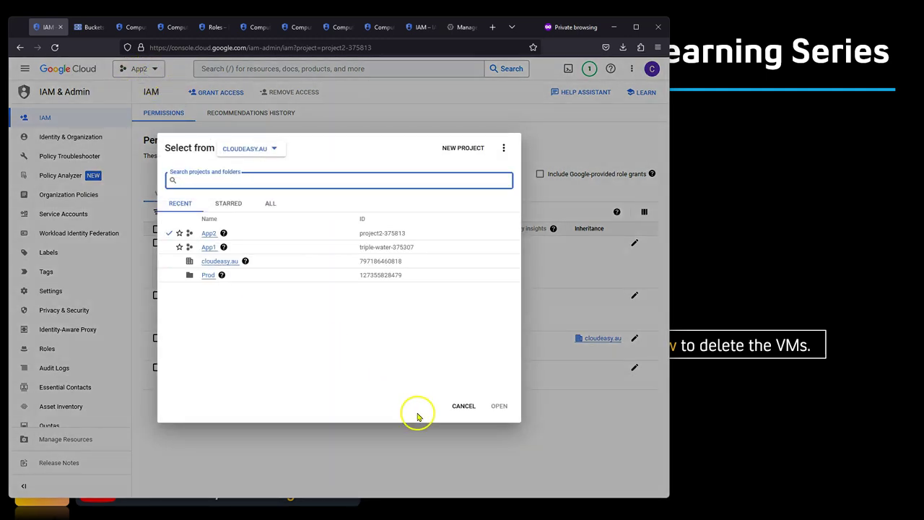
click(428, 445)
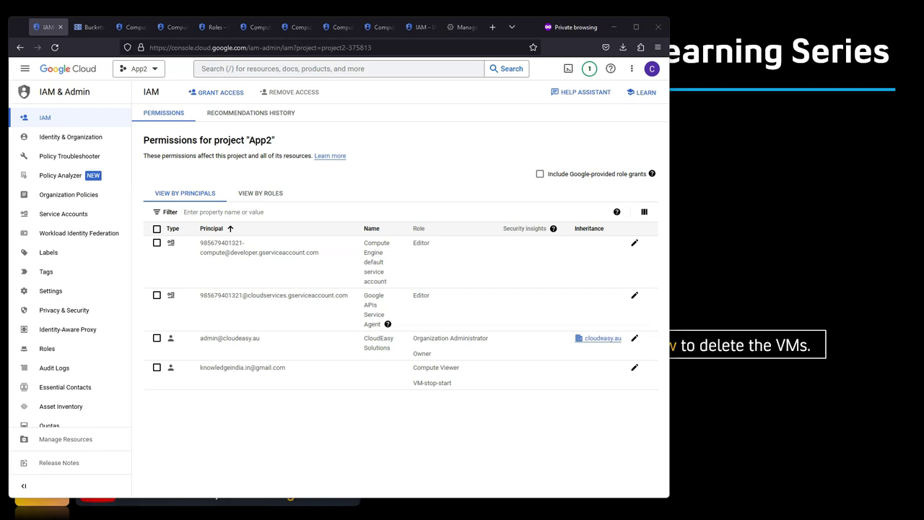
Switch to the test user's InPrivate browser window, close the Cloud Storage page, and reload the App2 VM instances list.
key(alt+Tab)
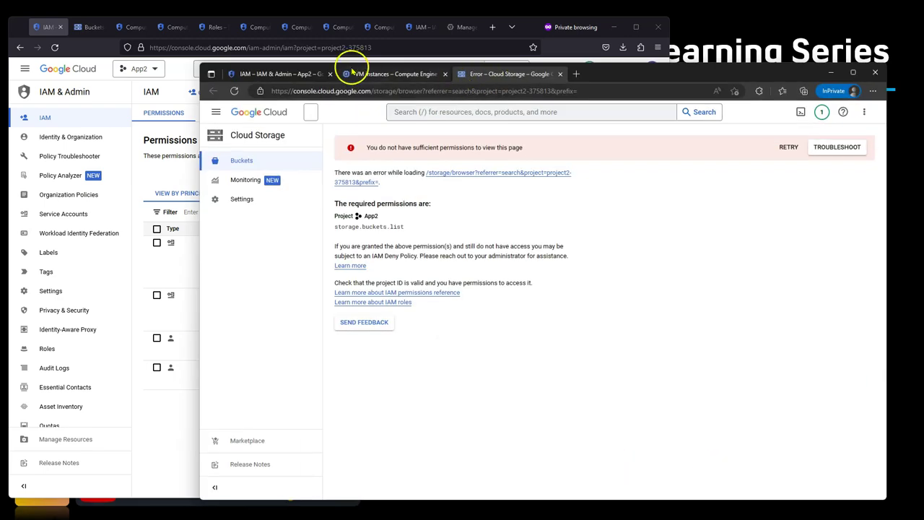
click(559, 74)
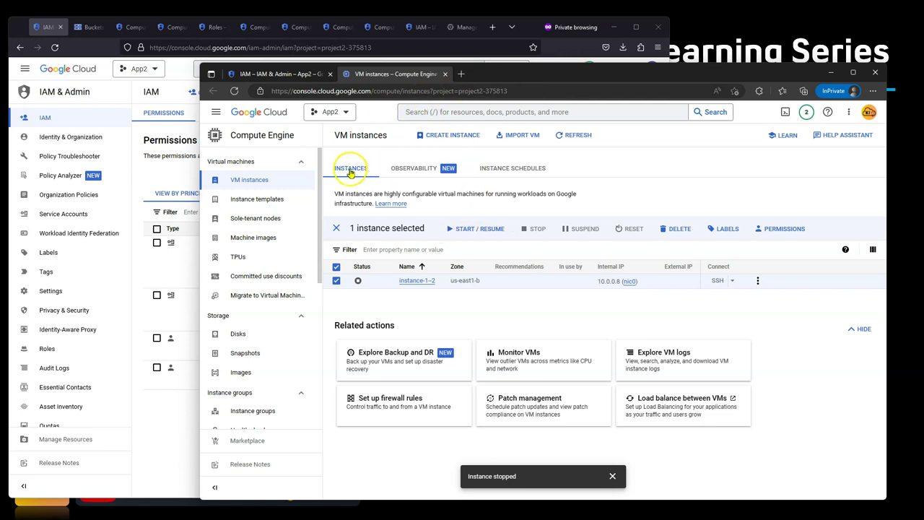
click(265, 179)
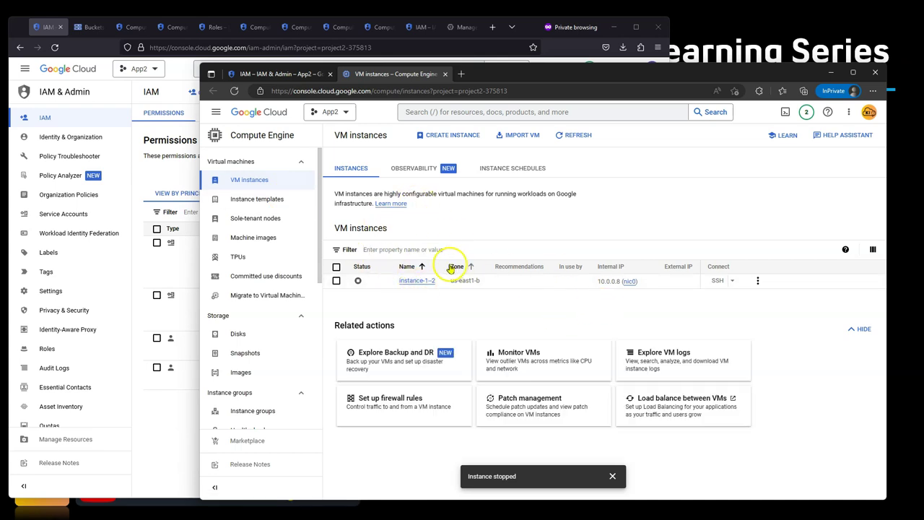
Open the details of instance-1--2, review its basic information, configuration and security settings, and return to the VM instances list.
click(425, 282)
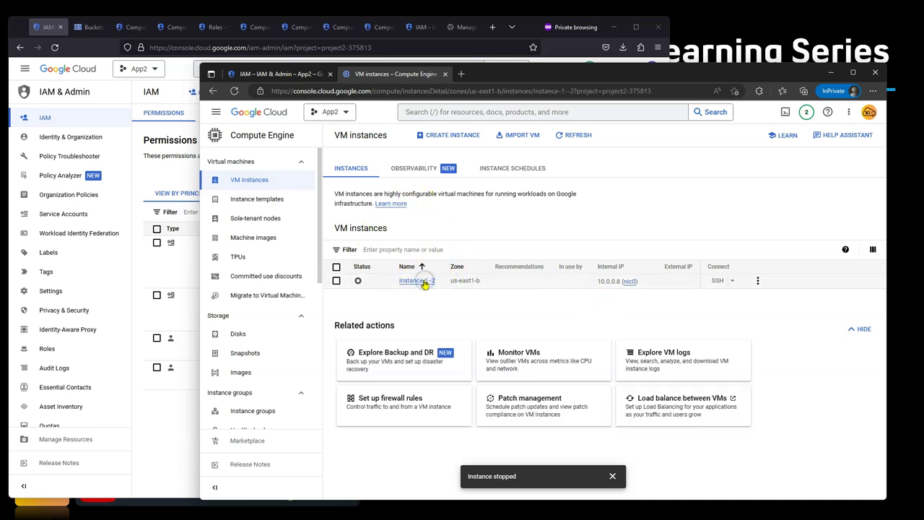
click(436, 276)
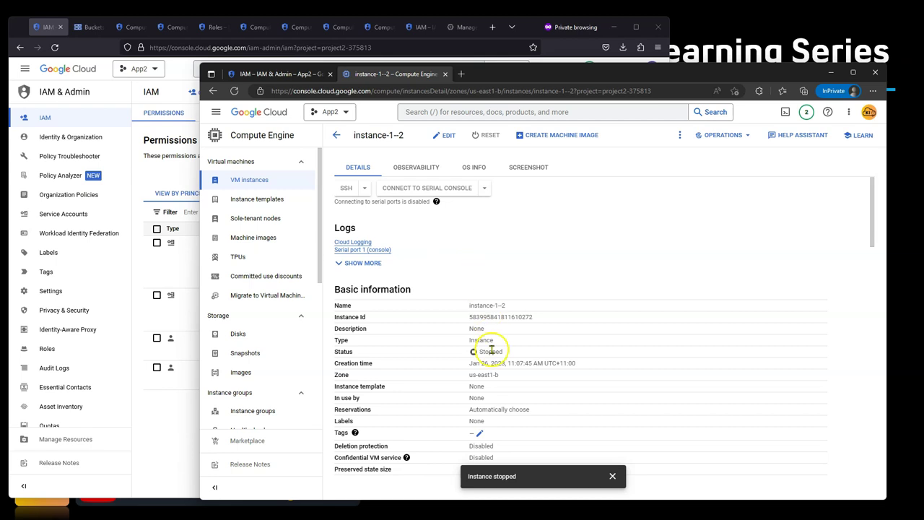
scroll(491, 349, down, 12)
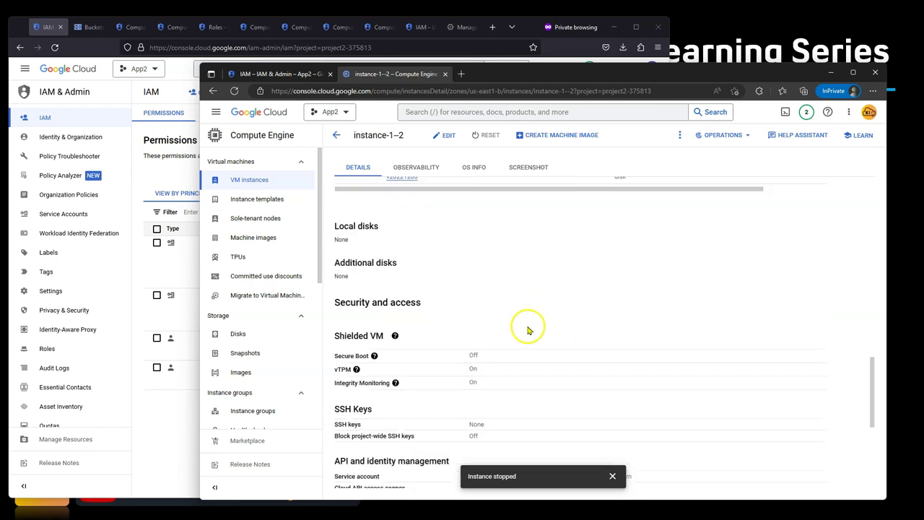
scroll(553, 335, down, 3)
scroll(576, 334, up, 15)
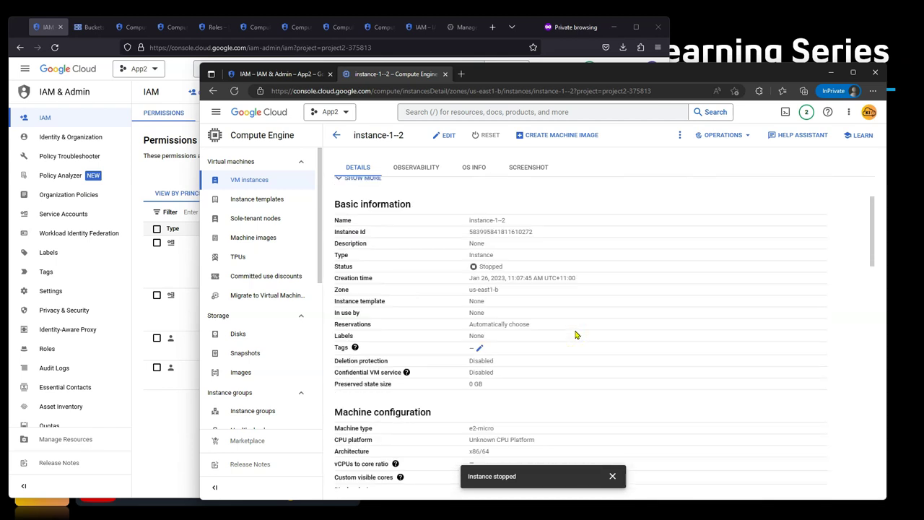
scroll(576, 334, up, 1)
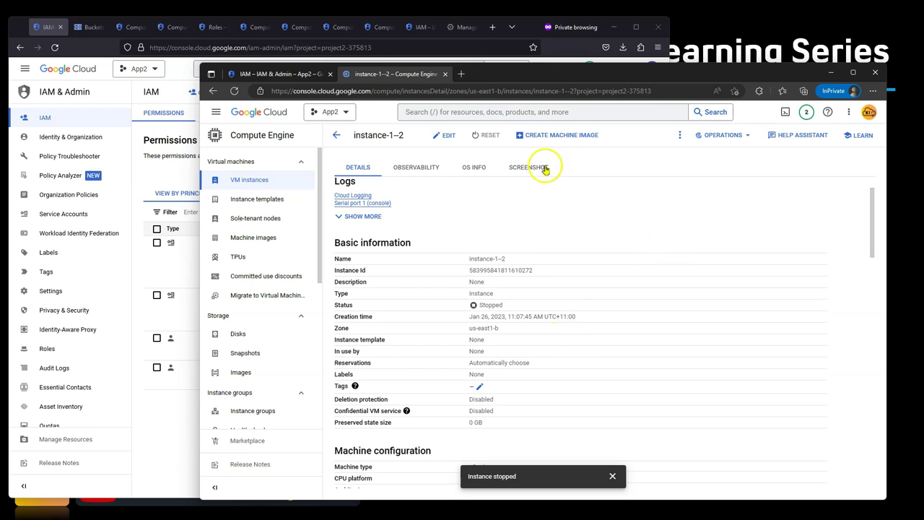
click(337, 135)
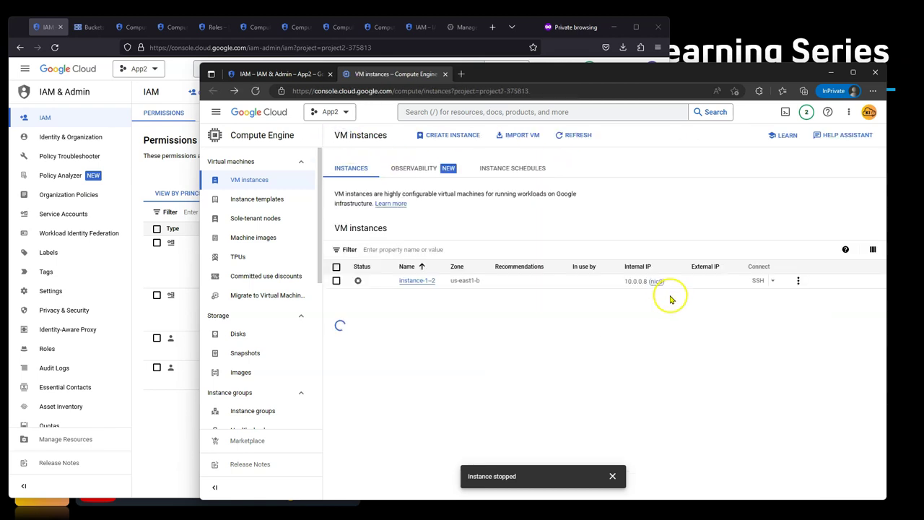
Select instance-1--2, start it and confirm the start.
click(337, 282)
click(489, 229)
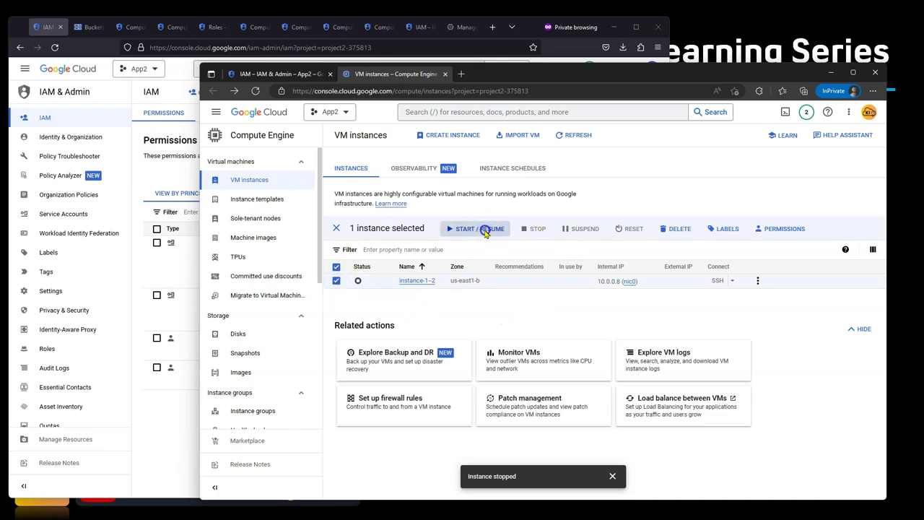
click(653, 335)
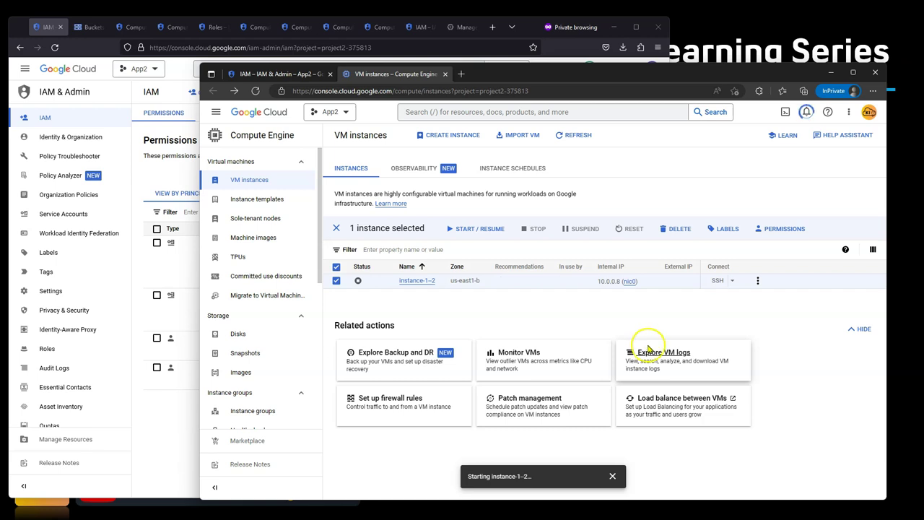
click(611, 476)
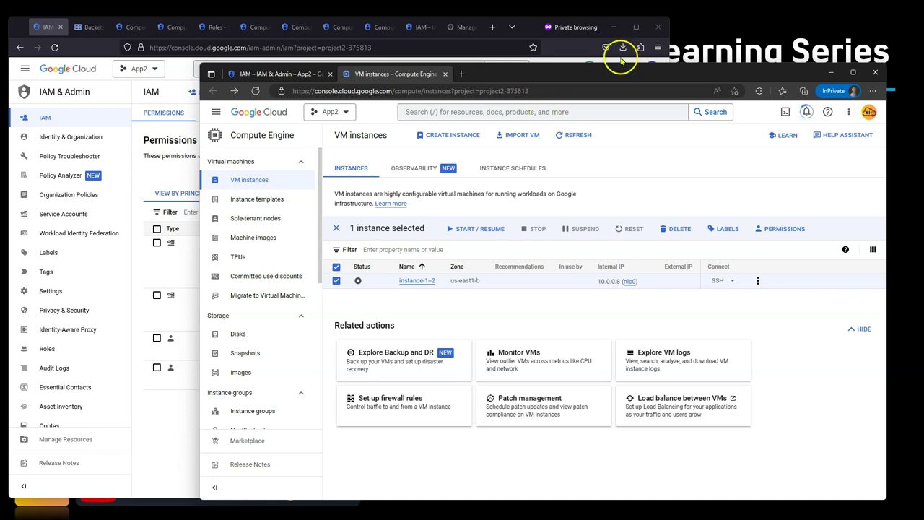
click(708, 42)
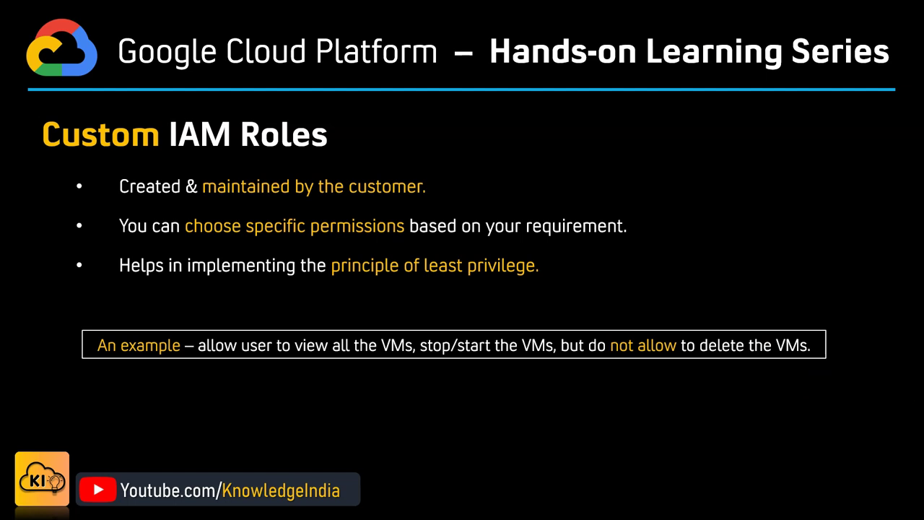
key(alt+Tab)
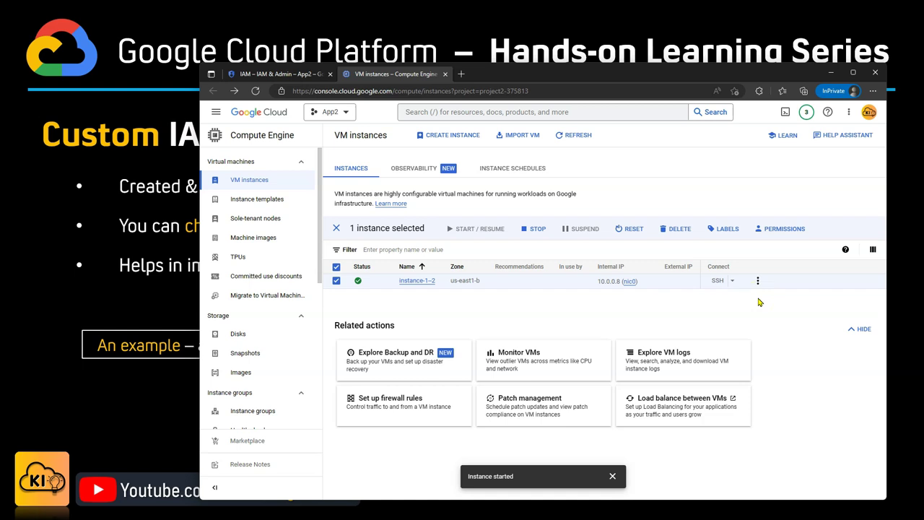
Try to delete instance-1--2 as the test user, confirming the deletion.
click(729, 315)
click(672, 234)
click(652, 334)
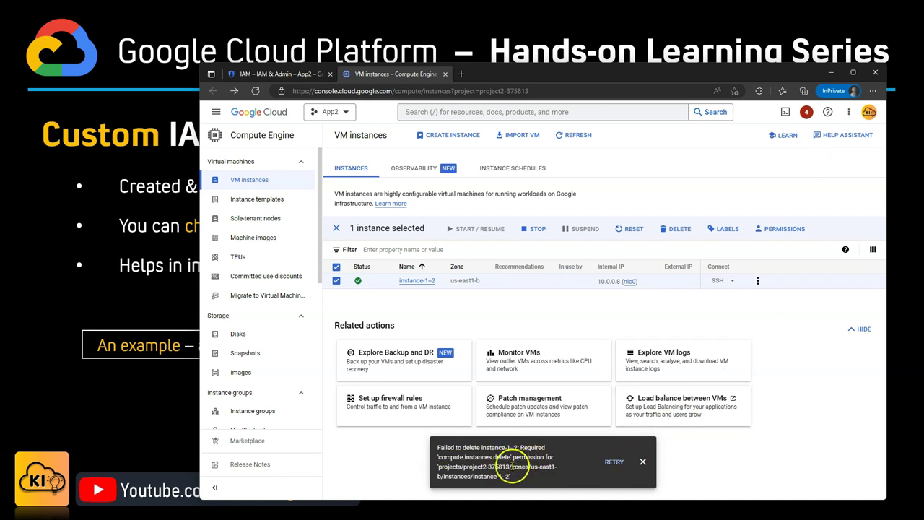
Check the notifications for the outcome of the deletion request, and dismiss the message about it.
click(806, 112)
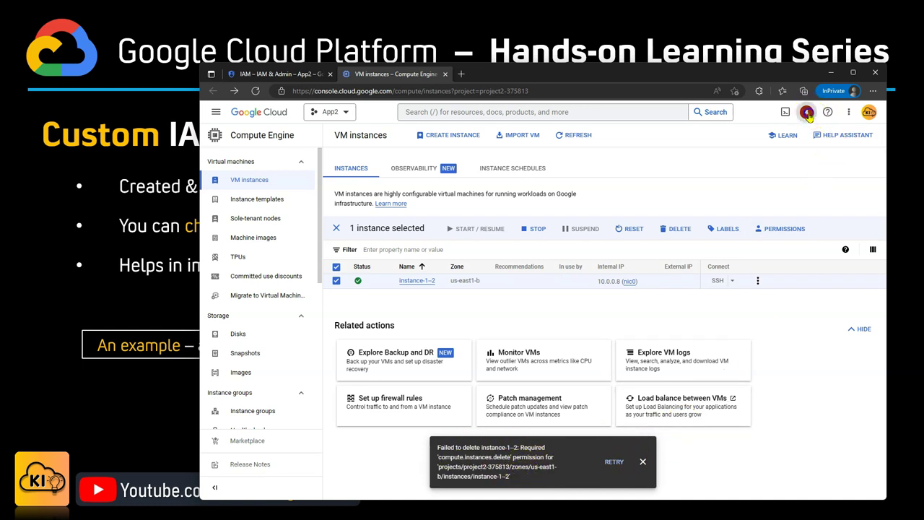
click(553, 315)
click(643, 463)
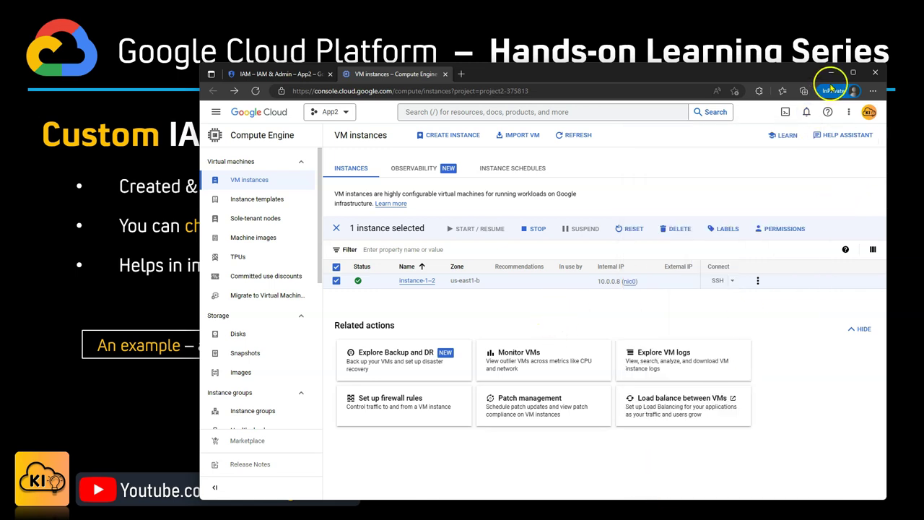